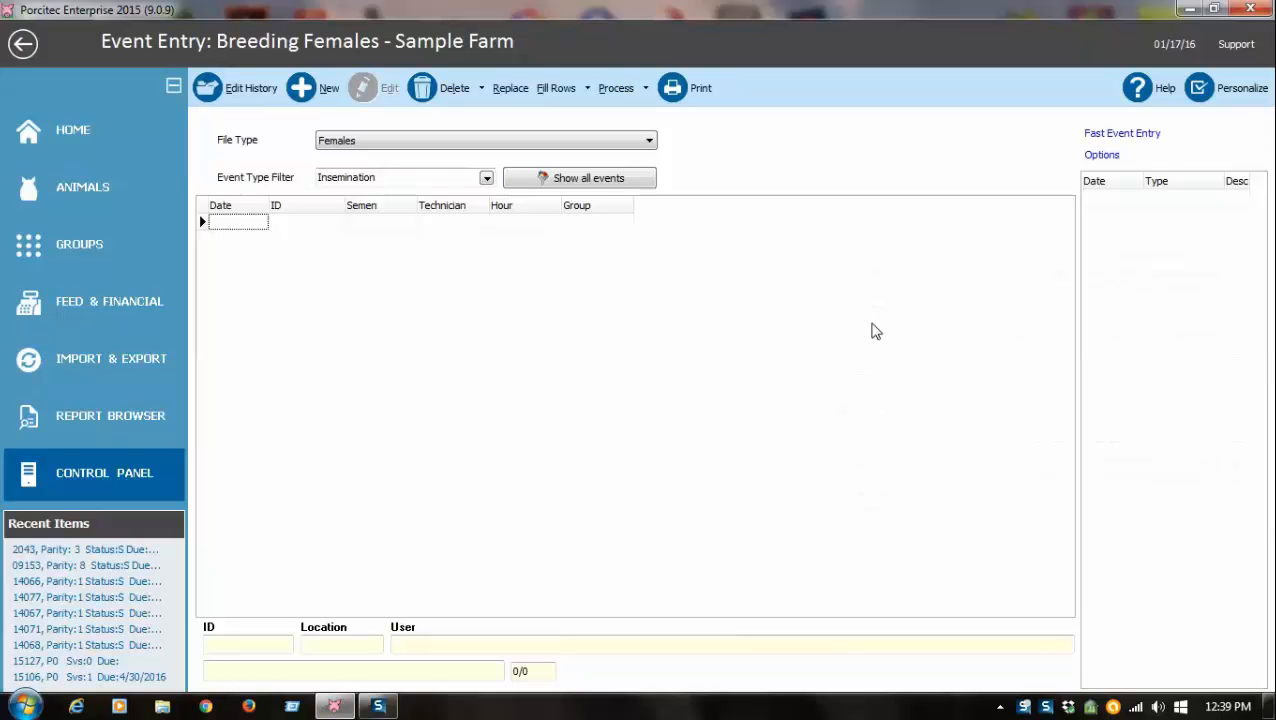
Set the event type filter for breeding females to Insemination.
{"action": "left_click", "coordinate": [309, 224]}
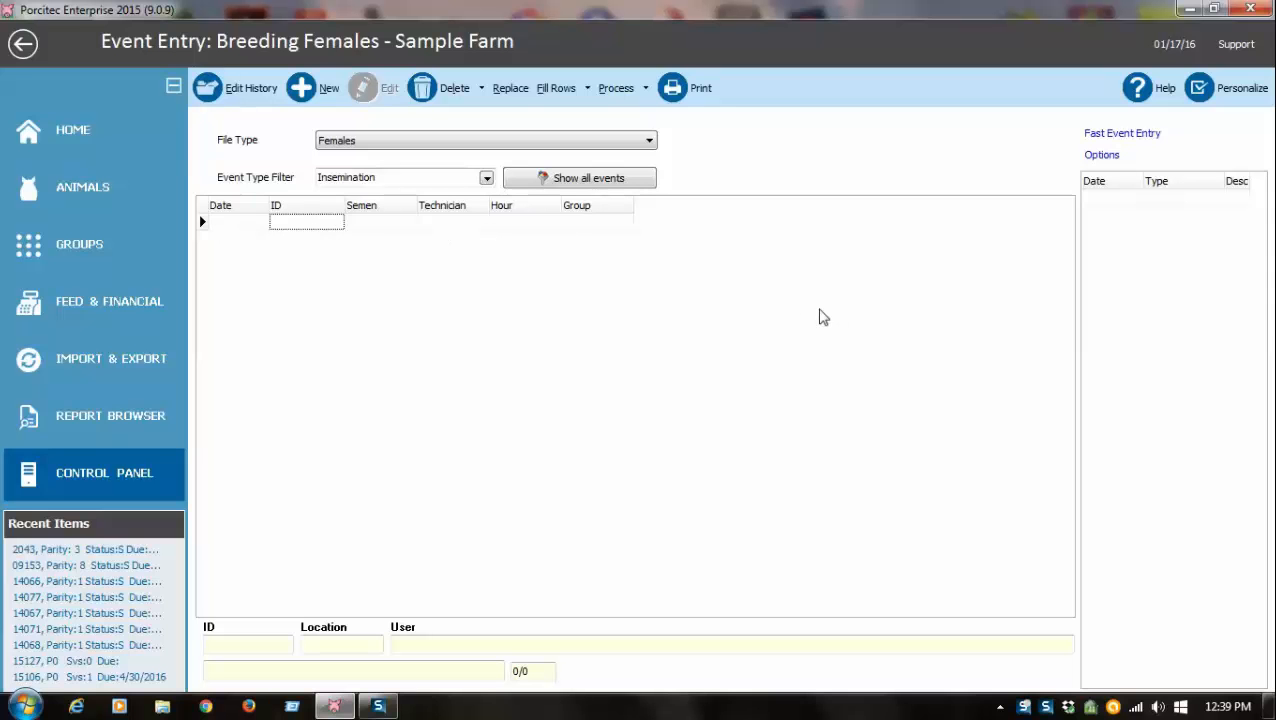
{"action": "left_click", "coordinate": [486, 178]}
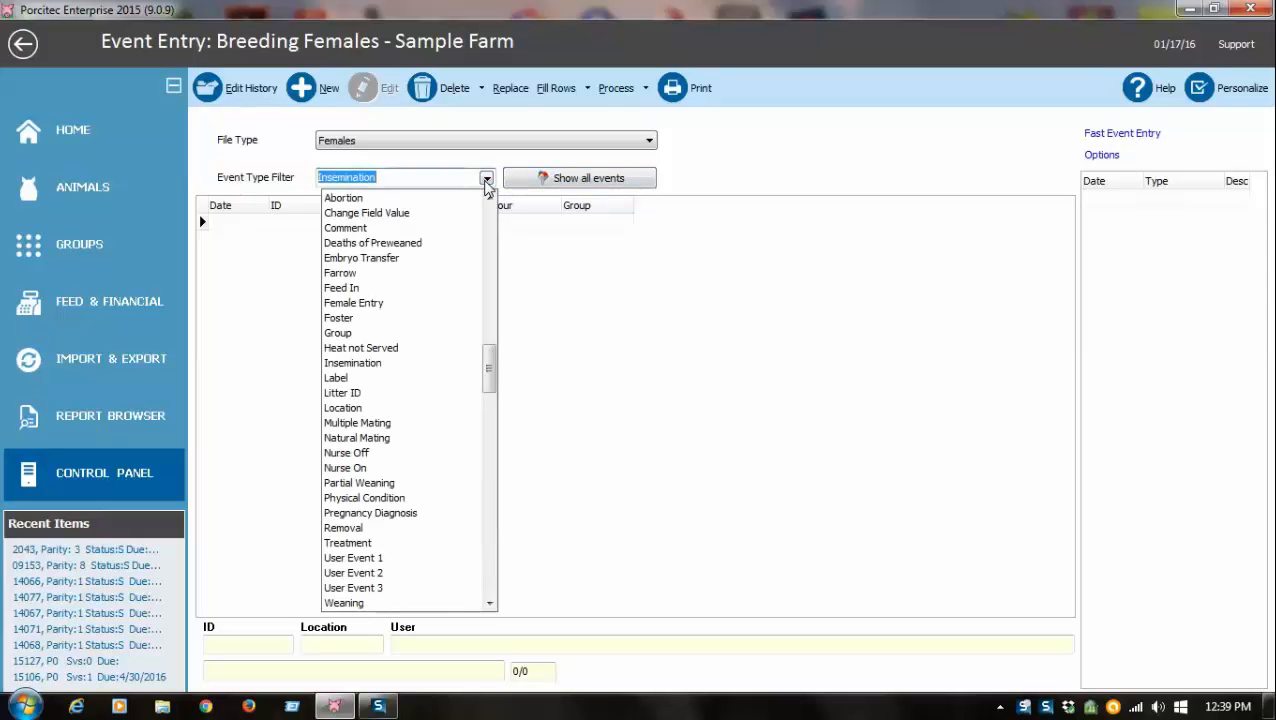
{"action": "left_click", "coordinate": [547, 362]}
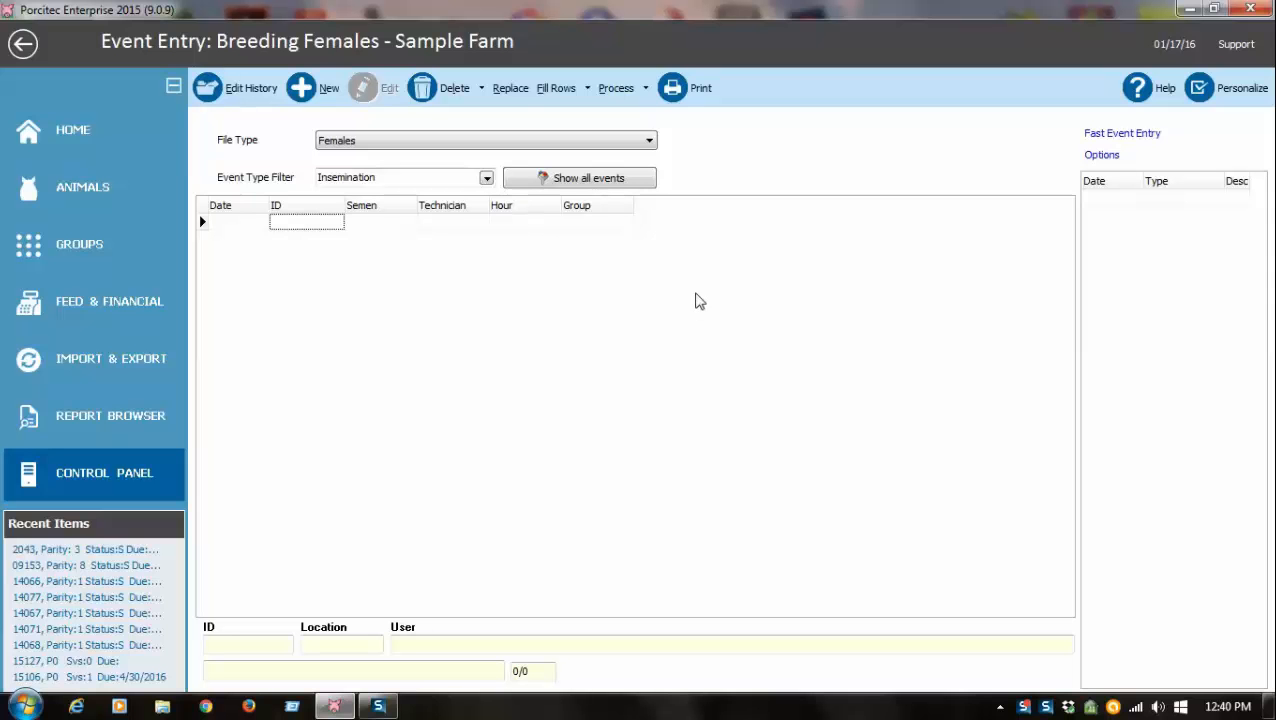
Enter female IDs 500, 501, 502, 503, 504, 508 and 631 as new insemination rows.
{"action": "left_click", "coordinate": [309, 226]}
{"action": "type", "text": "50"}
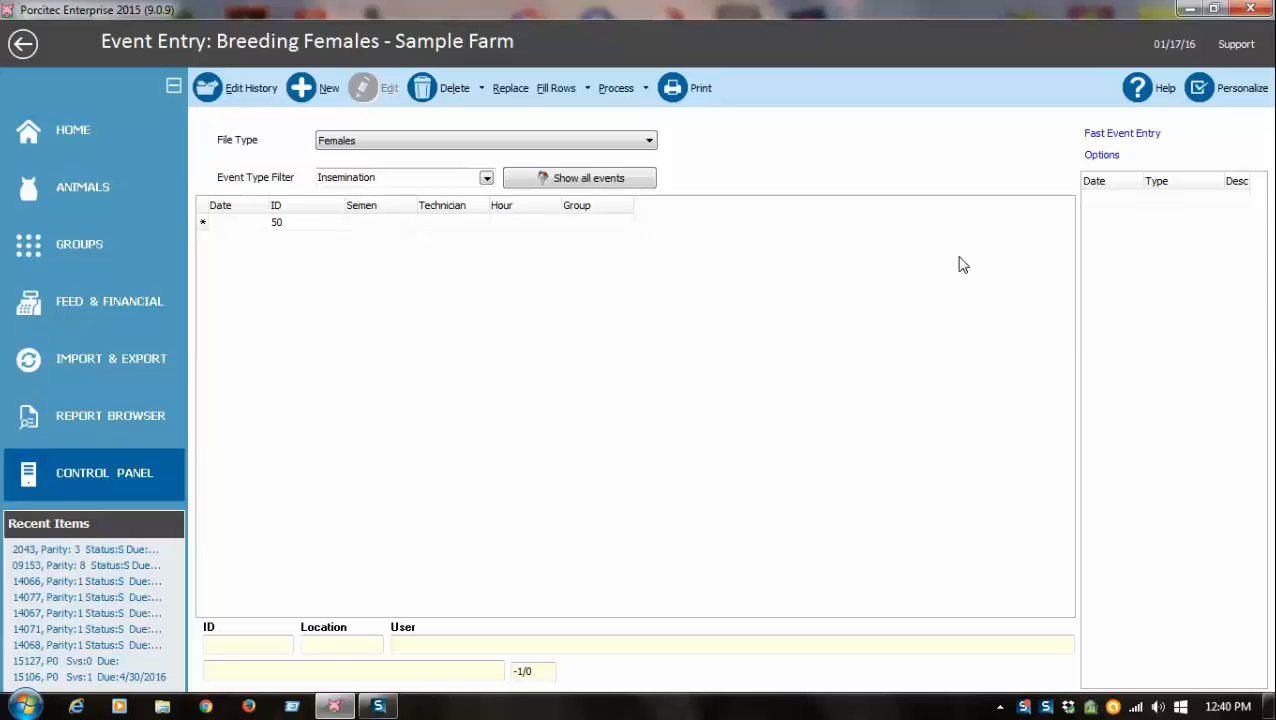
{"action": "type", "text": "0"}
{"action": "key", "text": "Return"}
{"action": "type", "text": "501"}
{"action": "key", "text": "Return"}
{"action": "type", "text": "502"}
{"action": "key", "text": "Return"}
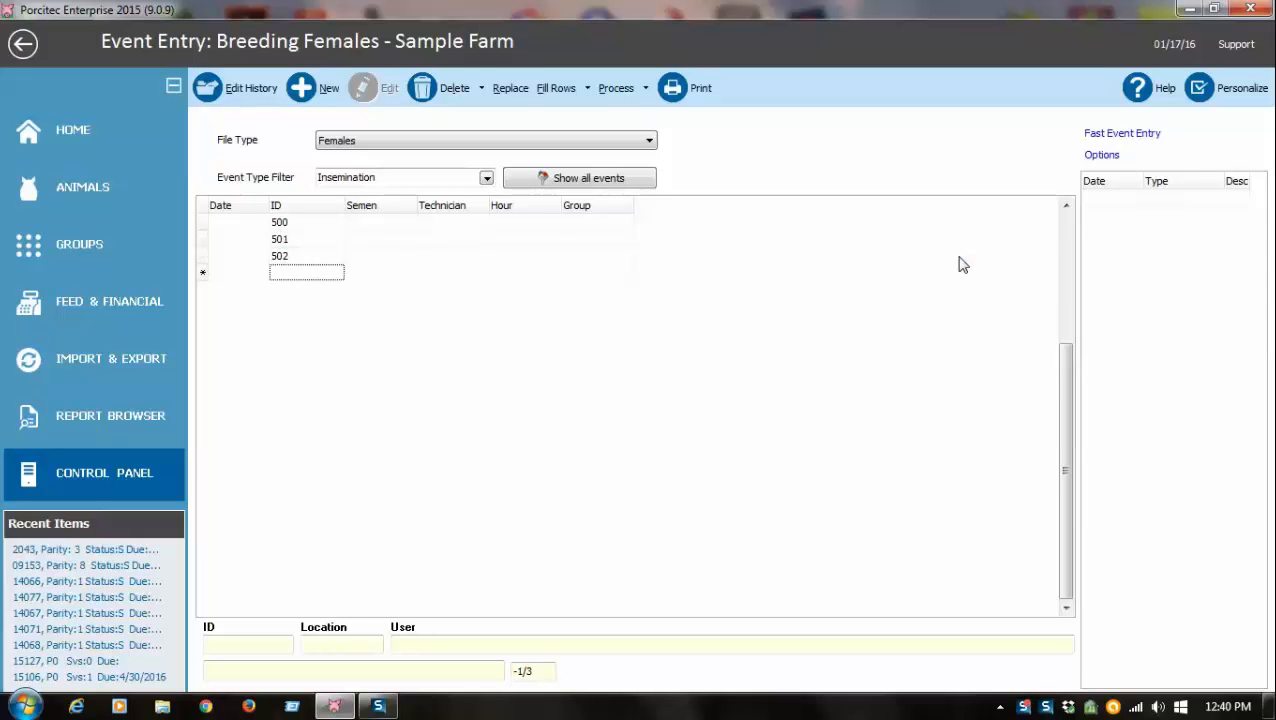
{"action": "type", "text": "503"}
{"action": "key", "text": "Return"}
{"action": "type", "text": "504"}
{"action": "key", "text": "Return"}
{"action": "type", "text": "508"}
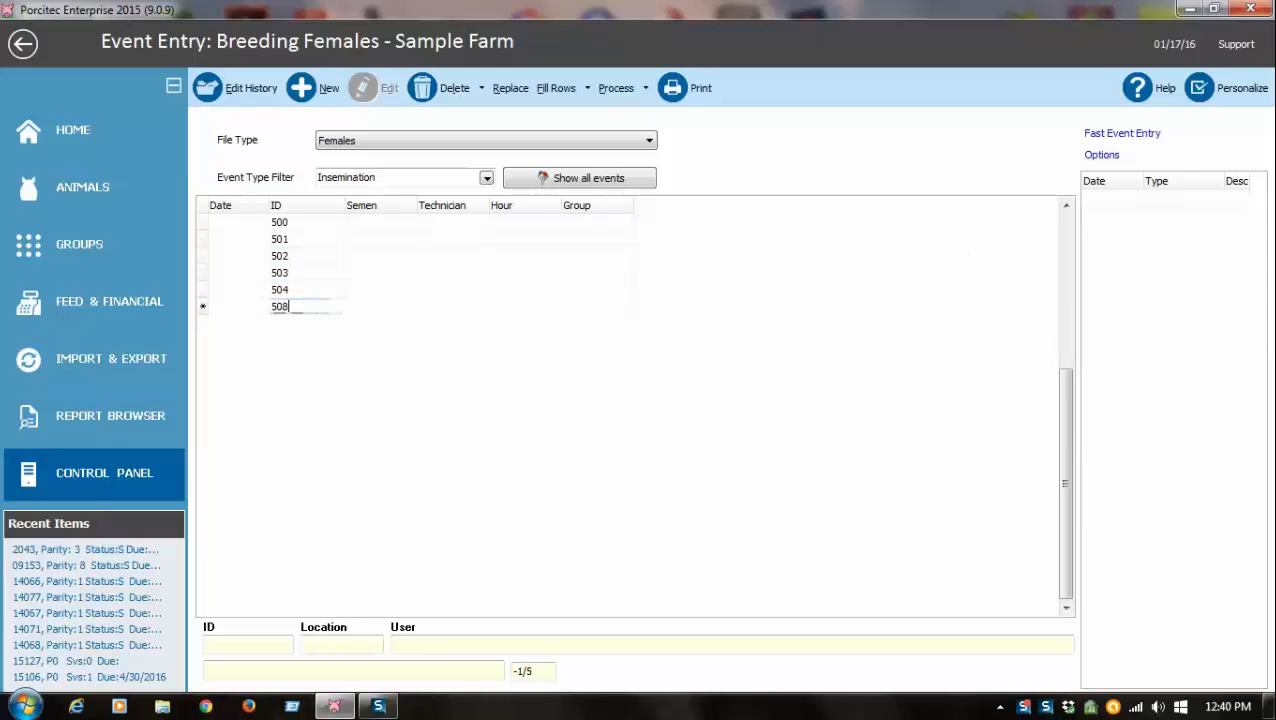
{"action": "key", "text": "Return"}
{"action": "type", "text": "631"}
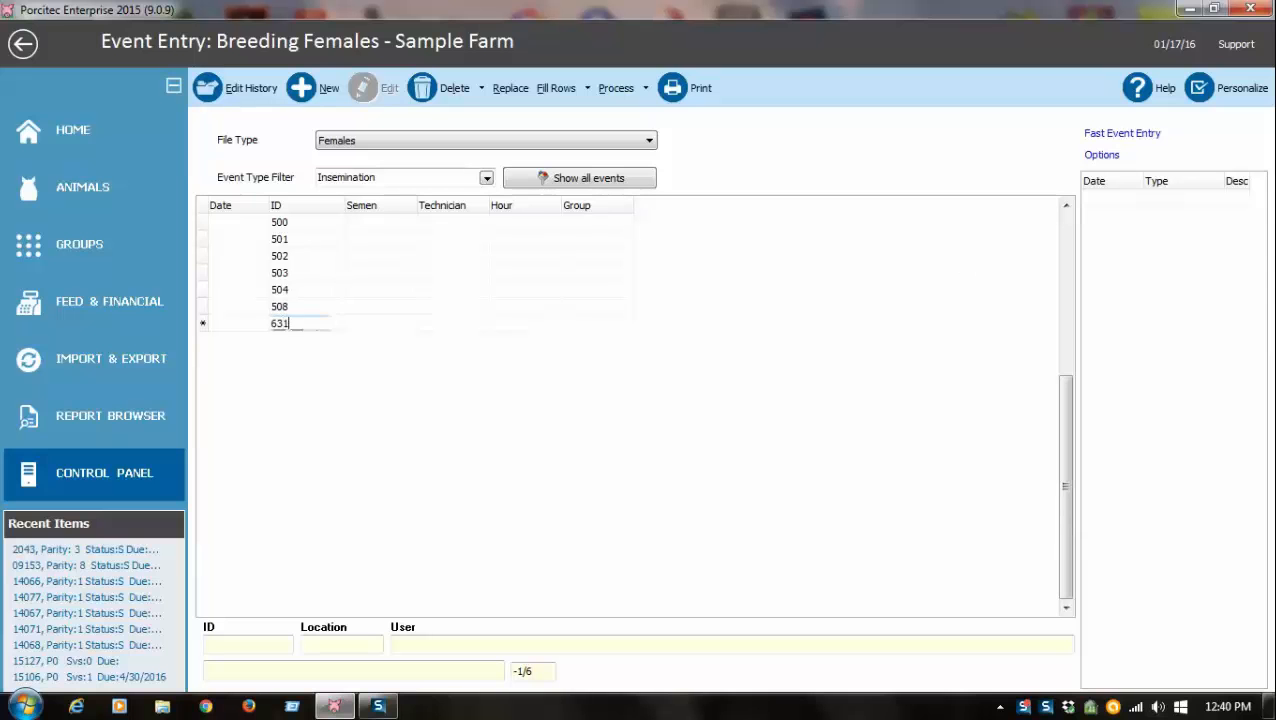
{"action": "key", "text": "Return"}
{"action": "key", "text": "Up"}
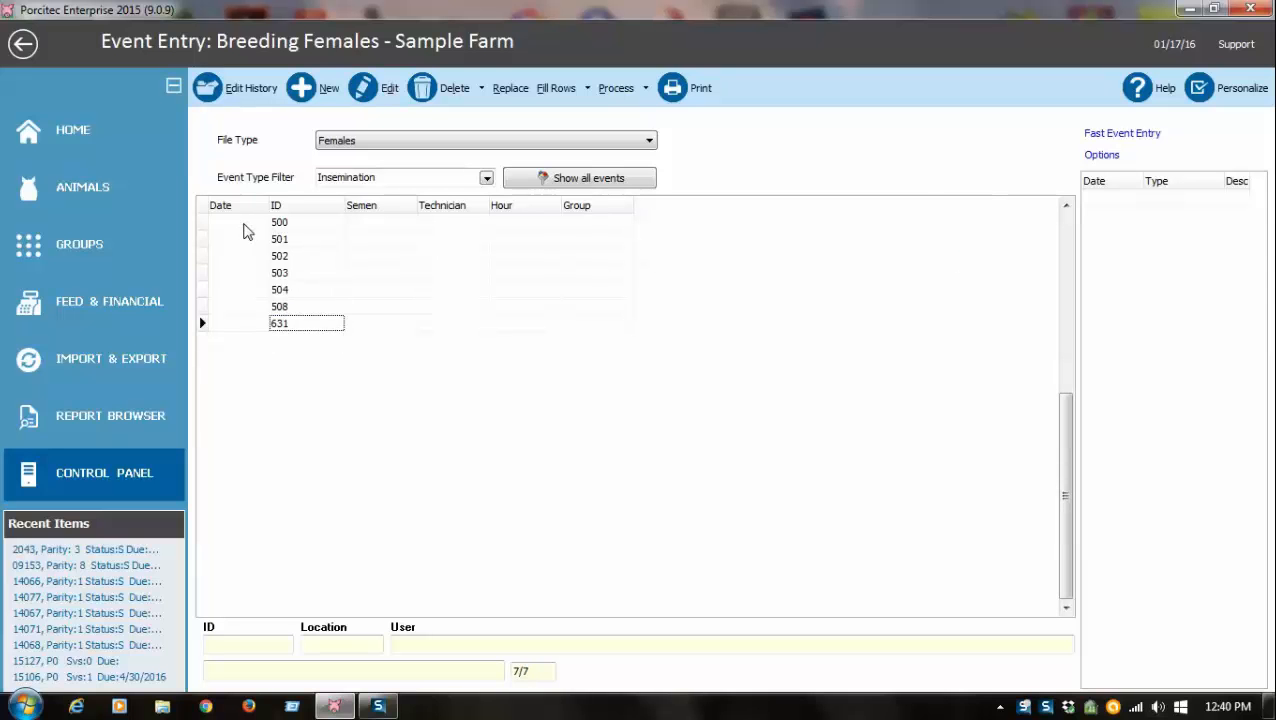
Fill in female 500's insemination with date 01/13/16, semen 327, technician 50 and group 10.
{"action": "left_click", "coordinate": [244, 225]}
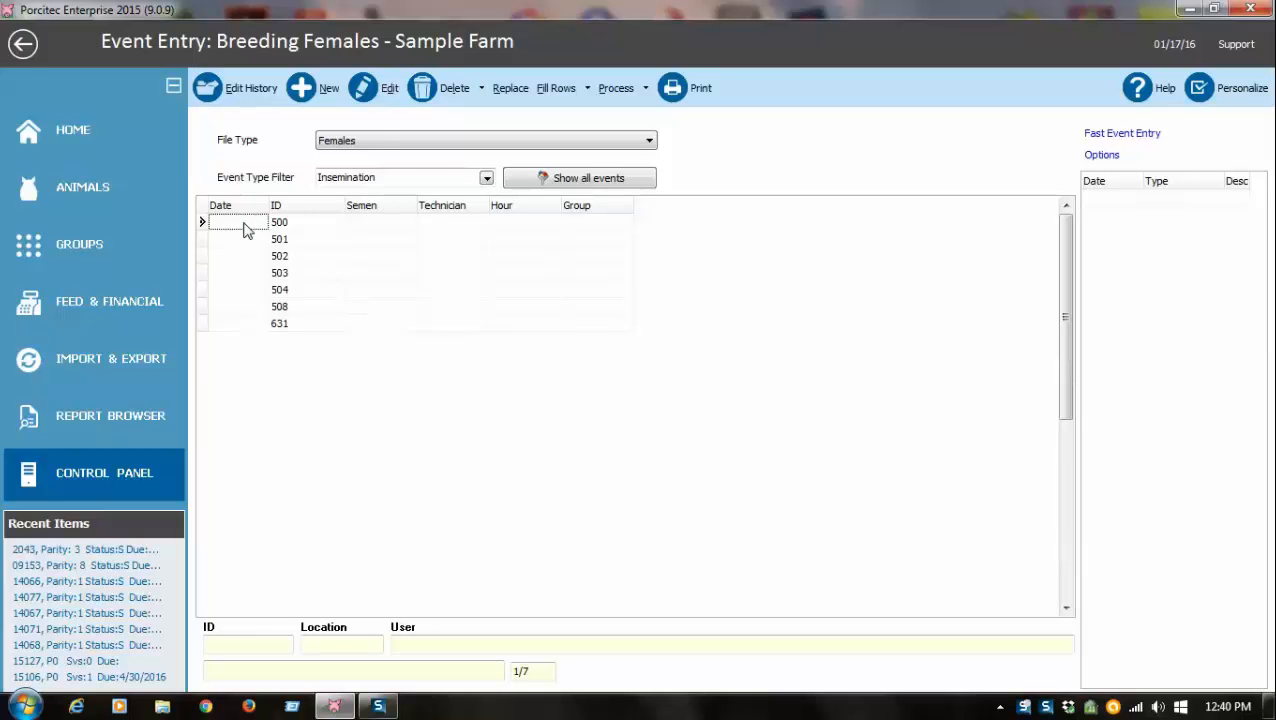
{"action": "double_click", "coordinate": [244, 228]}
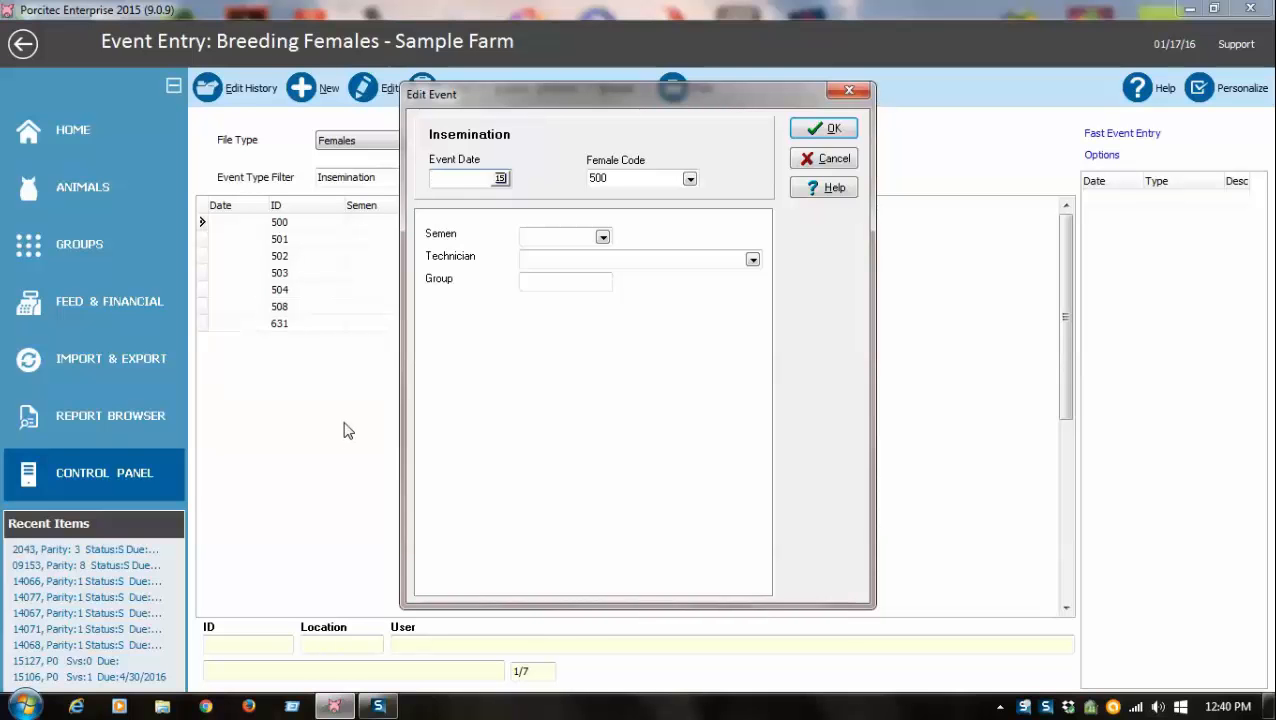
{"action": "type", "text": "1/13/16"}
{"action": "key", "text": "Tab"}
{"action": "key", "text": "Tab"}
{"action": "type", "text": "327"}
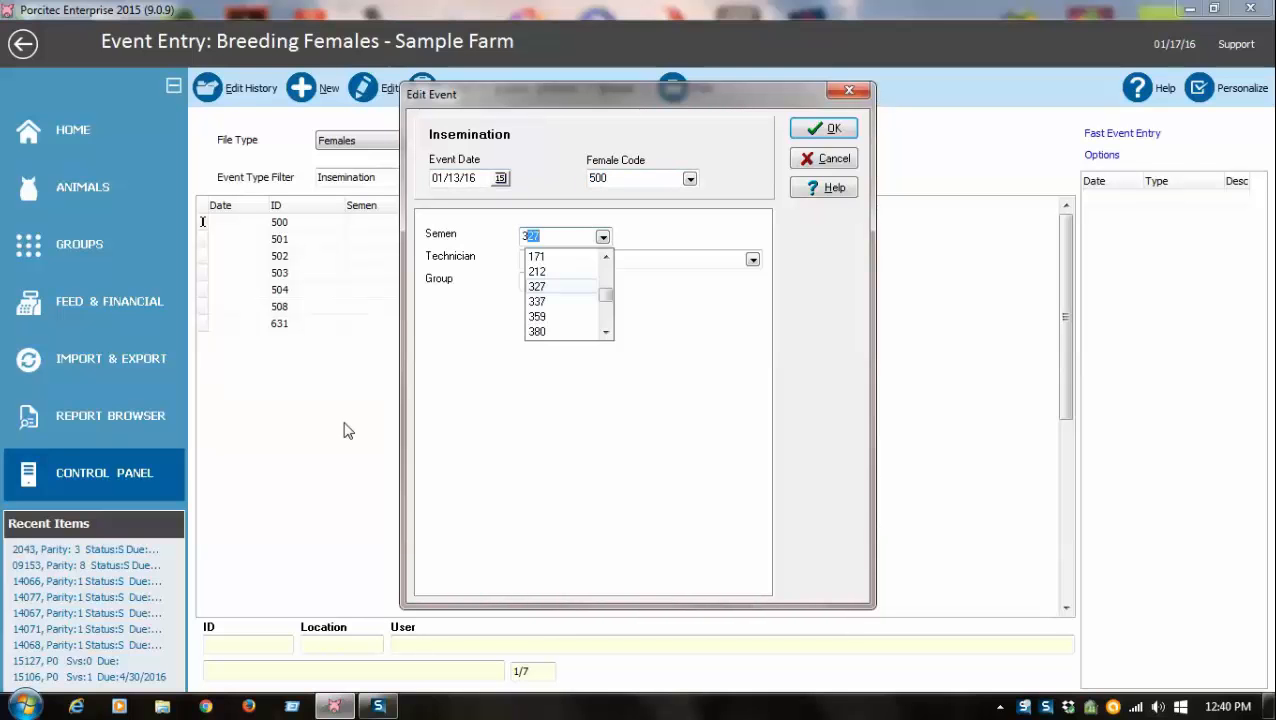
{"action": "key", "text": "Tab"}
{"action": "type", "text": "50"}
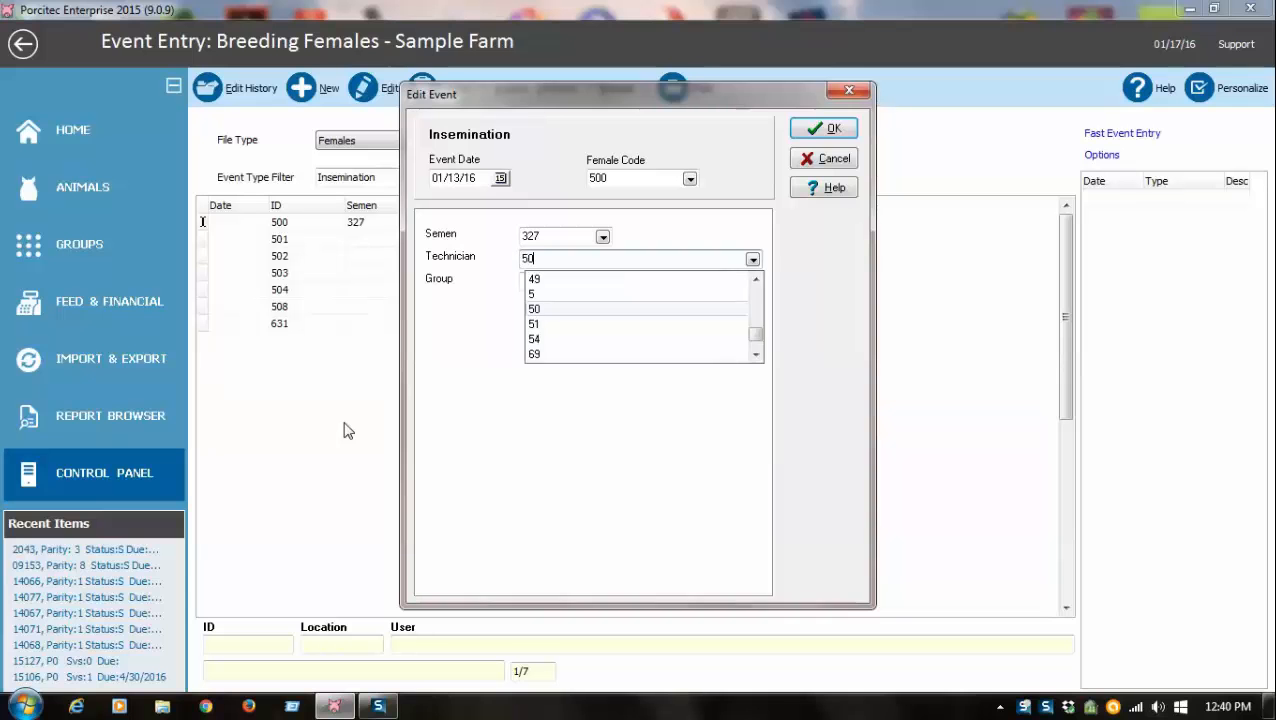
{"action": "key", "text": "Tab"}
{"action": "type", "text": "10"}
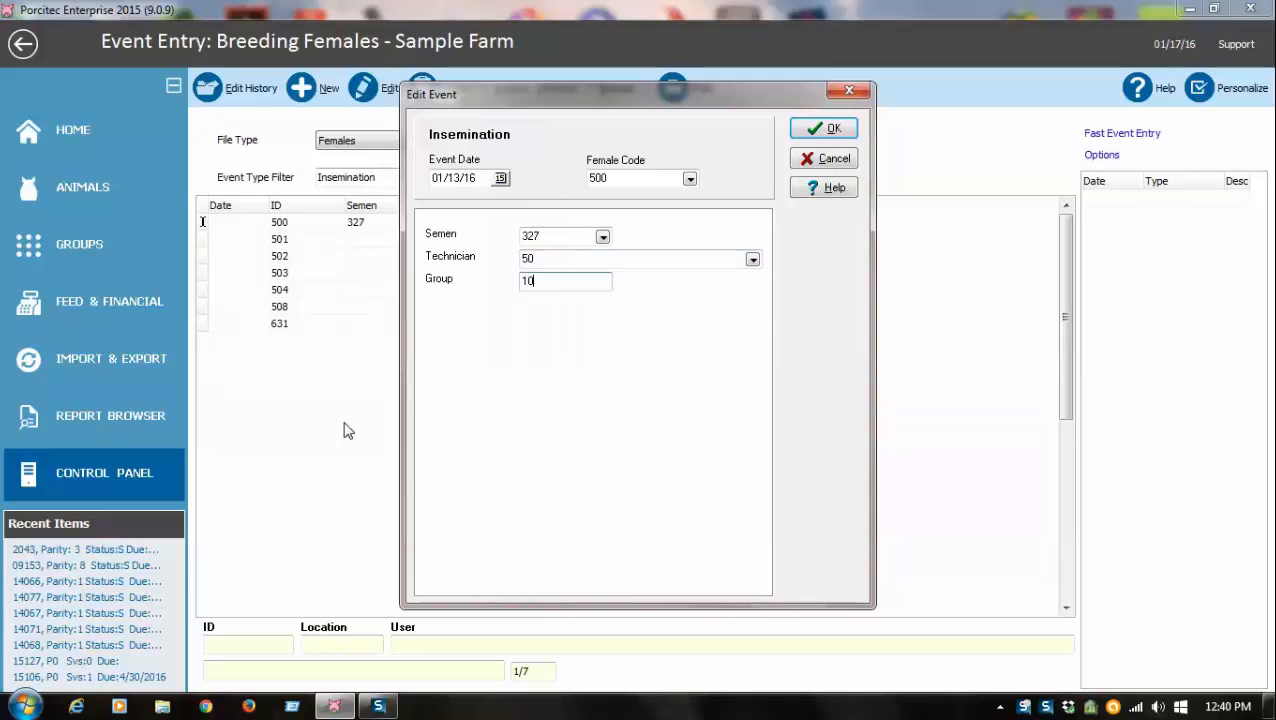
{"action": "key", "text": "Return"}
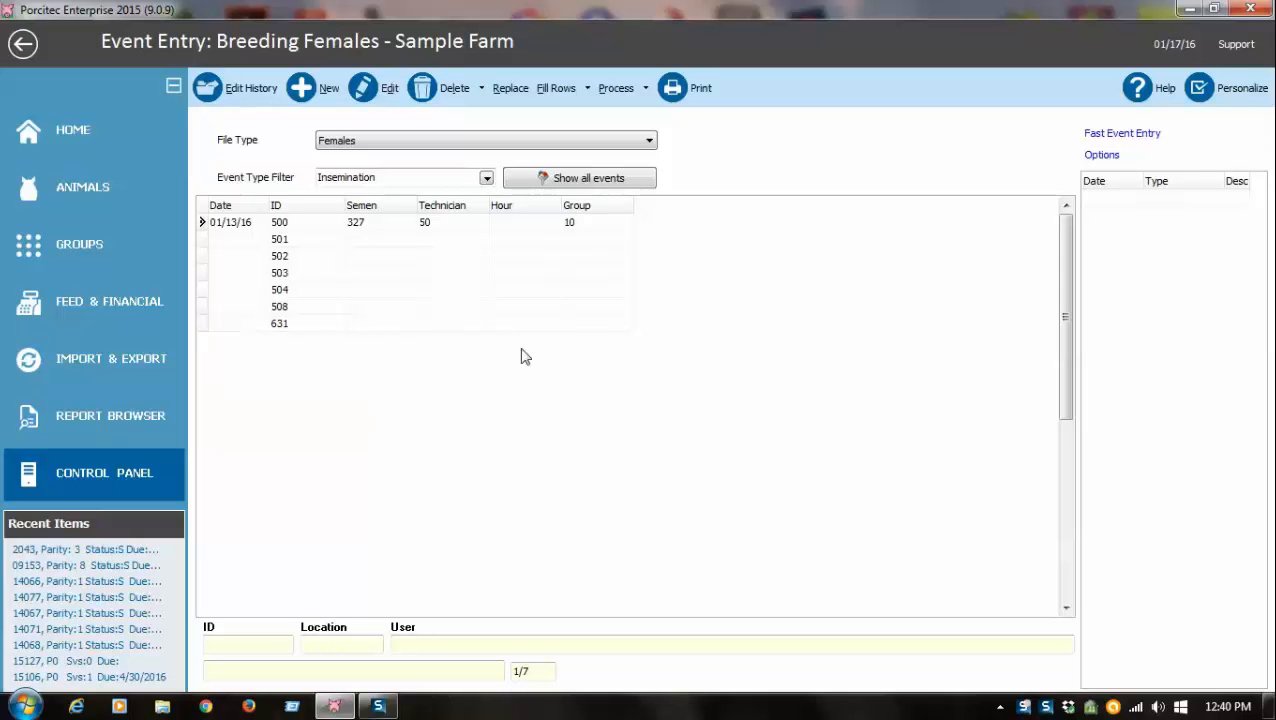
Replace all records by copying the active row except the code.
{"action": "left_click", "coordinate": [507, 90]}
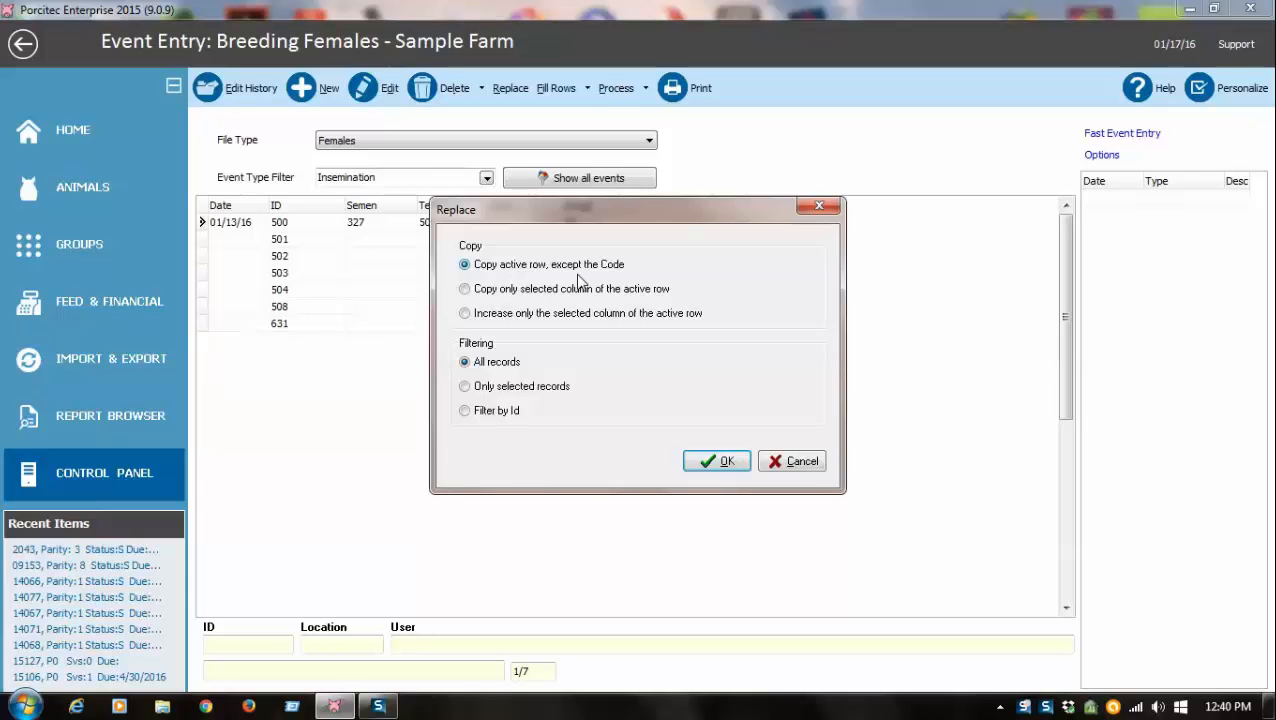
{"action": "left_click", "coordinate": [716, 462]}
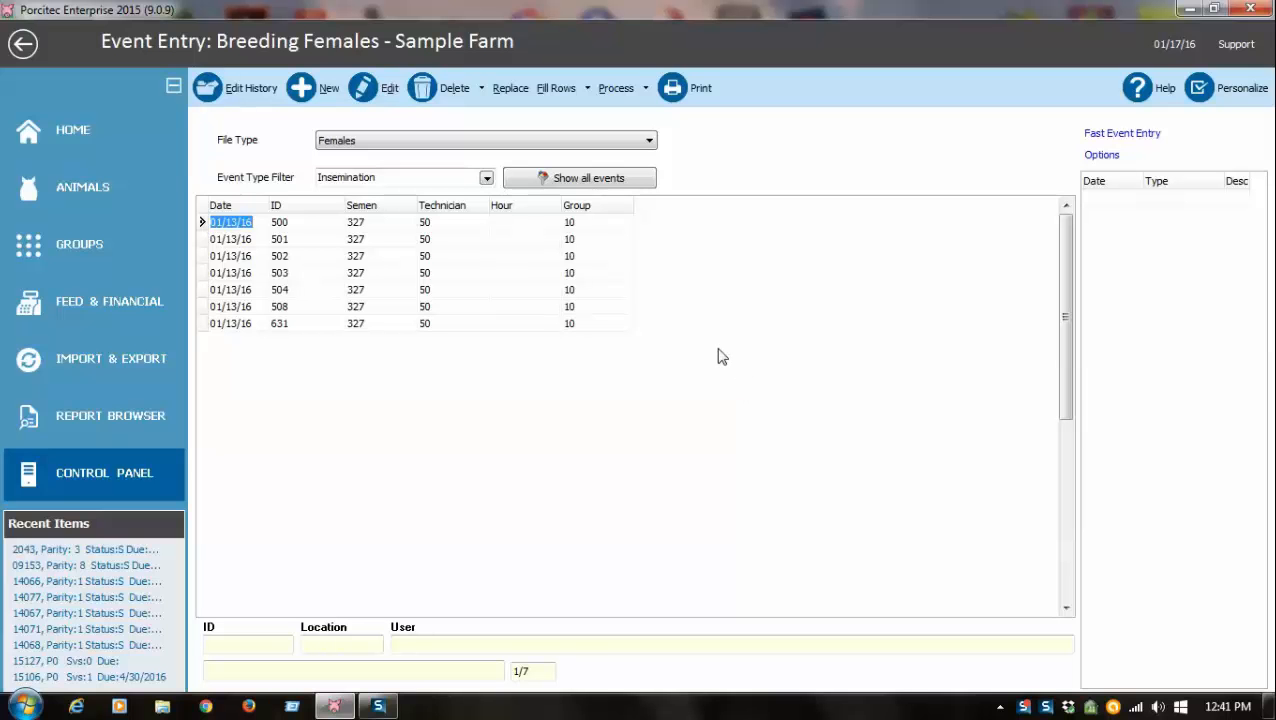
Process all the insemination events.
{"action": "left_click", "coordinate": [615, 90]}
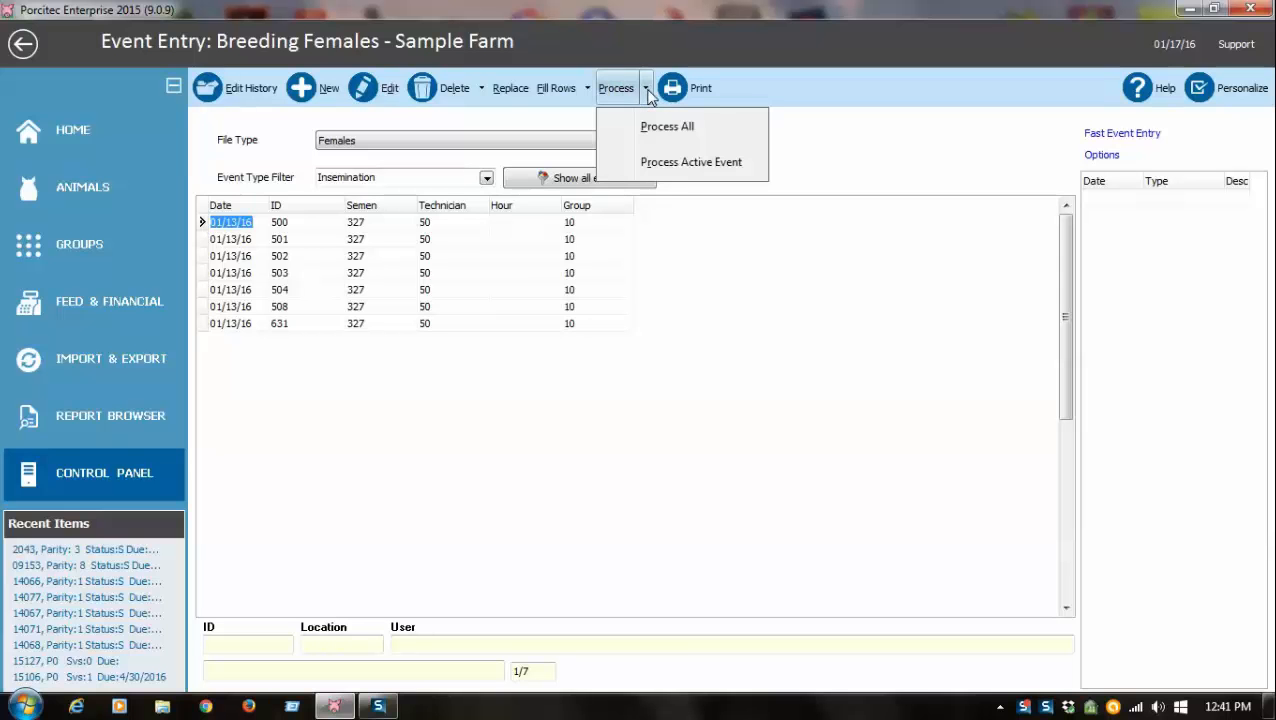
{"action": "left_click", "coordinate": [667, 126]}
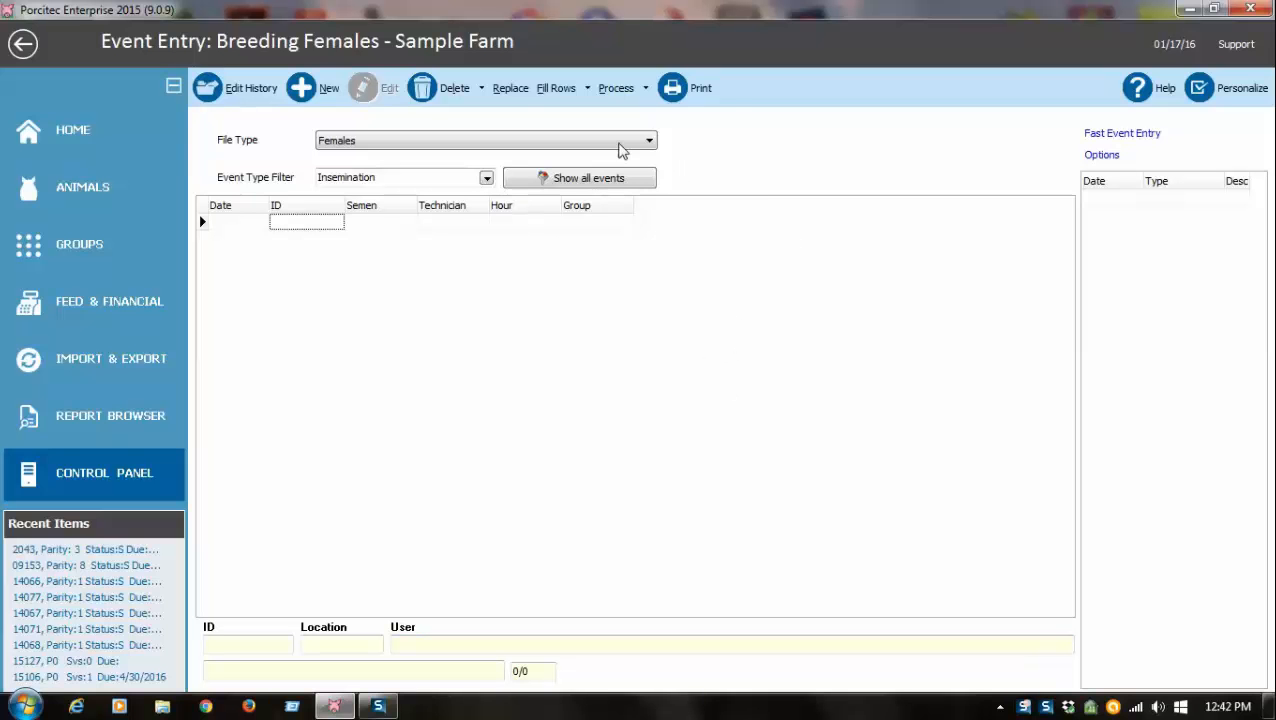
Fill rows with Weaned females from 01/03/16 to 01/07/16.
{"action": "left_click", "coordinate": [561, 93]}
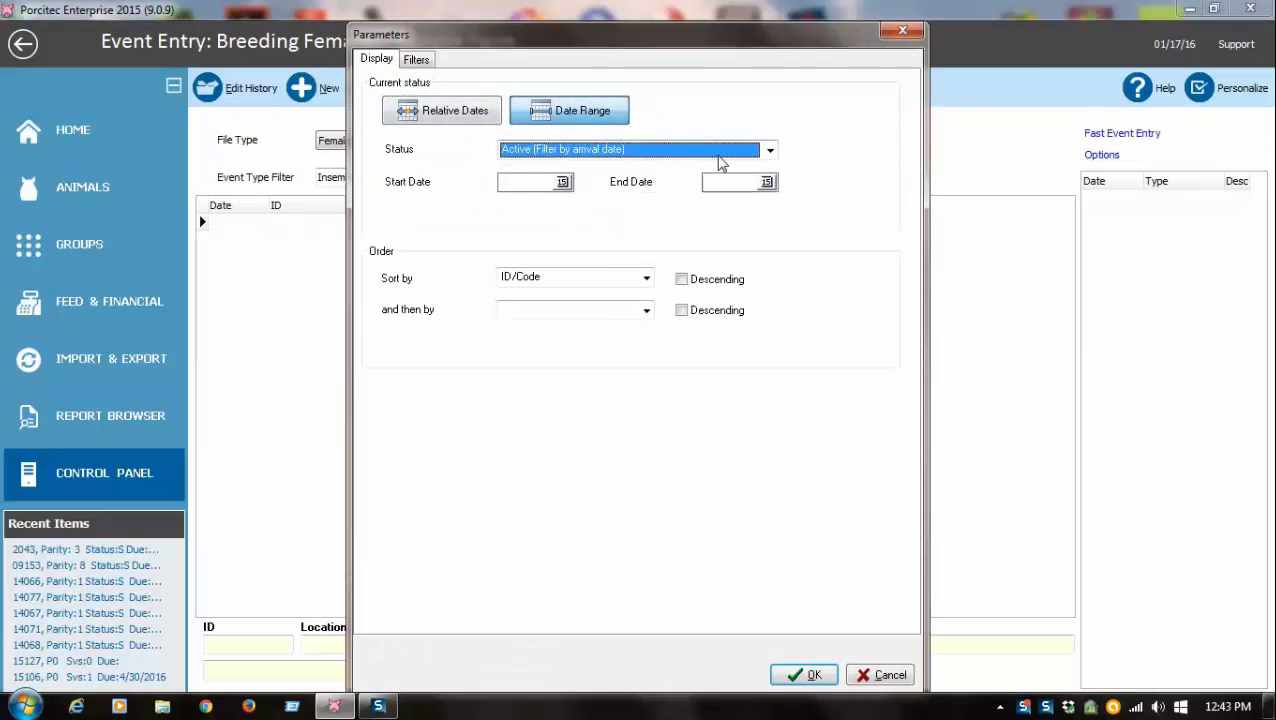
{"action": "left_click", "coordinate": [770, 150]}
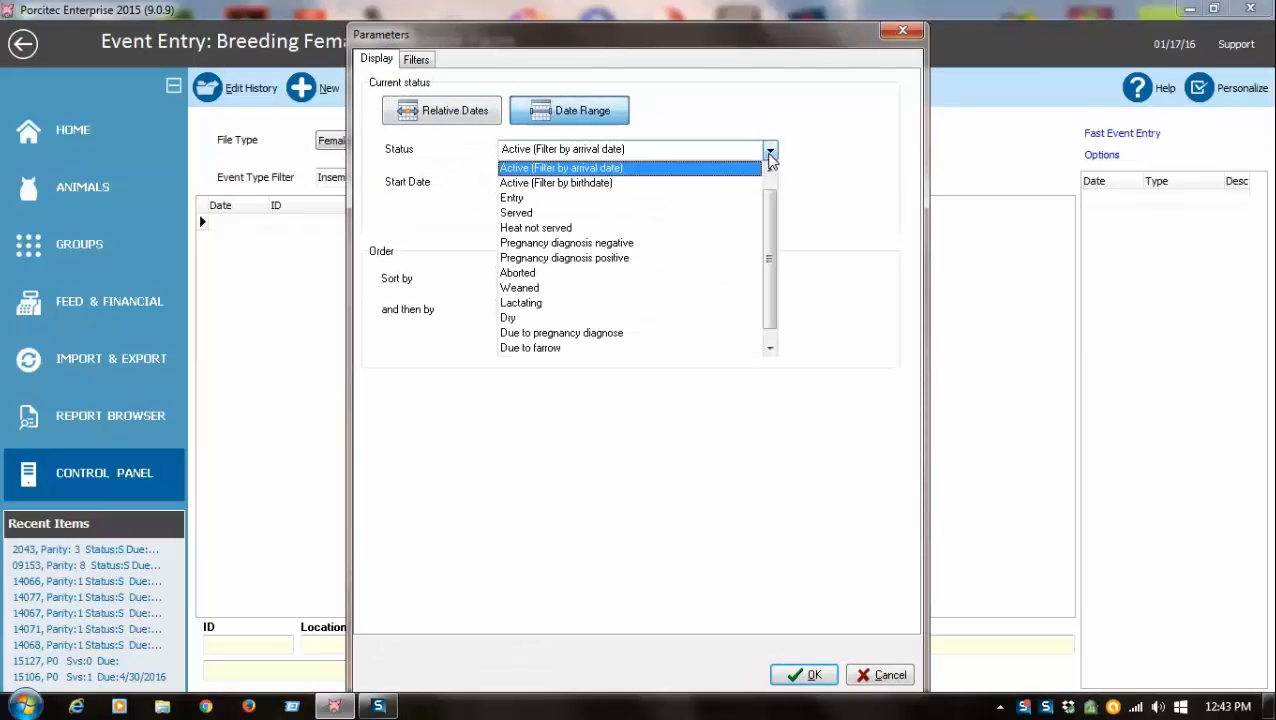
{"action": "left_click", "coordinate": [545, 290]}
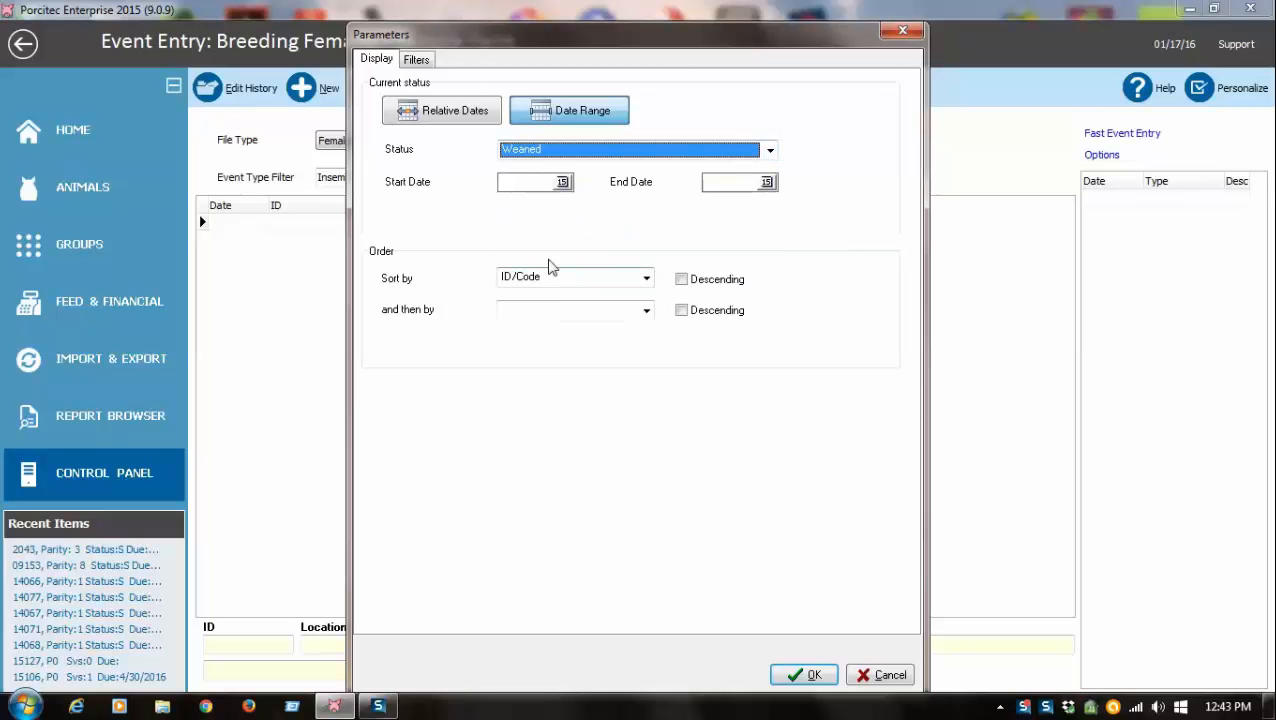
{"action": "left_click", "coordinate": [530, 182]}
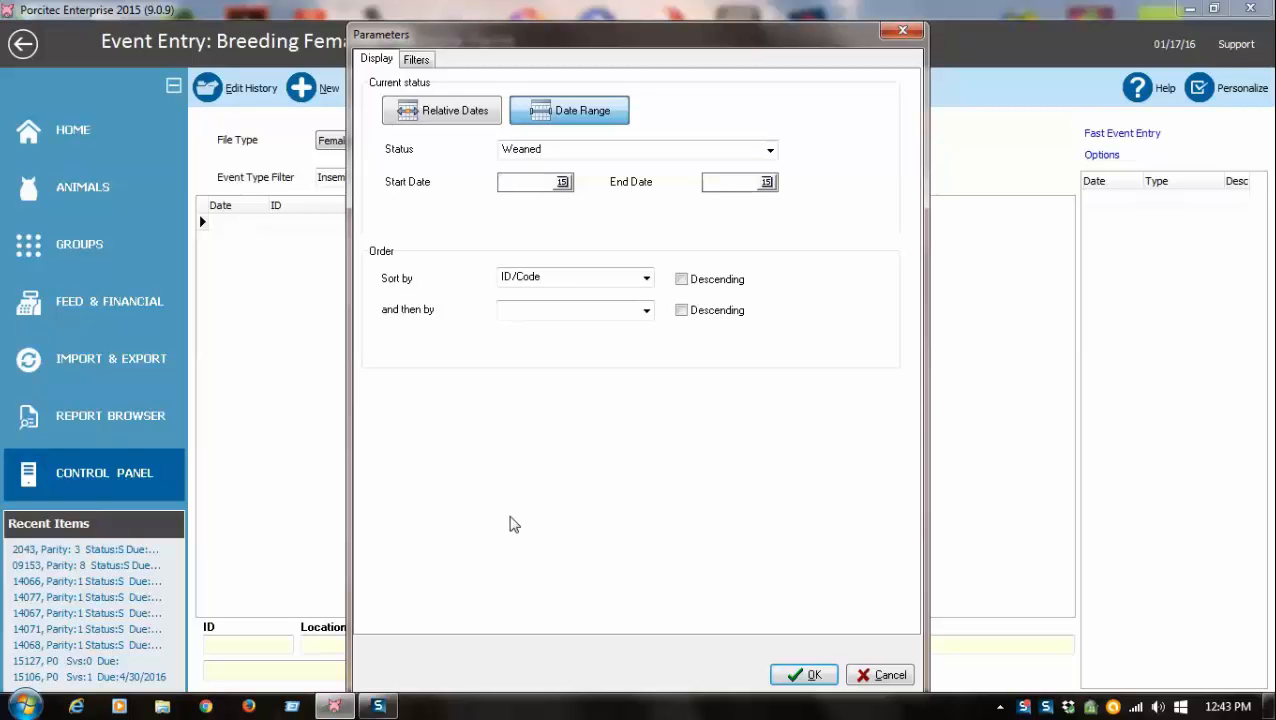
{"action": "type", "text": "1/3/16"}
{"action": "key", "text": "Tab"}
{"action": "type", "text": "1/7/16"}
{"action": "key", "text": "Tab"}
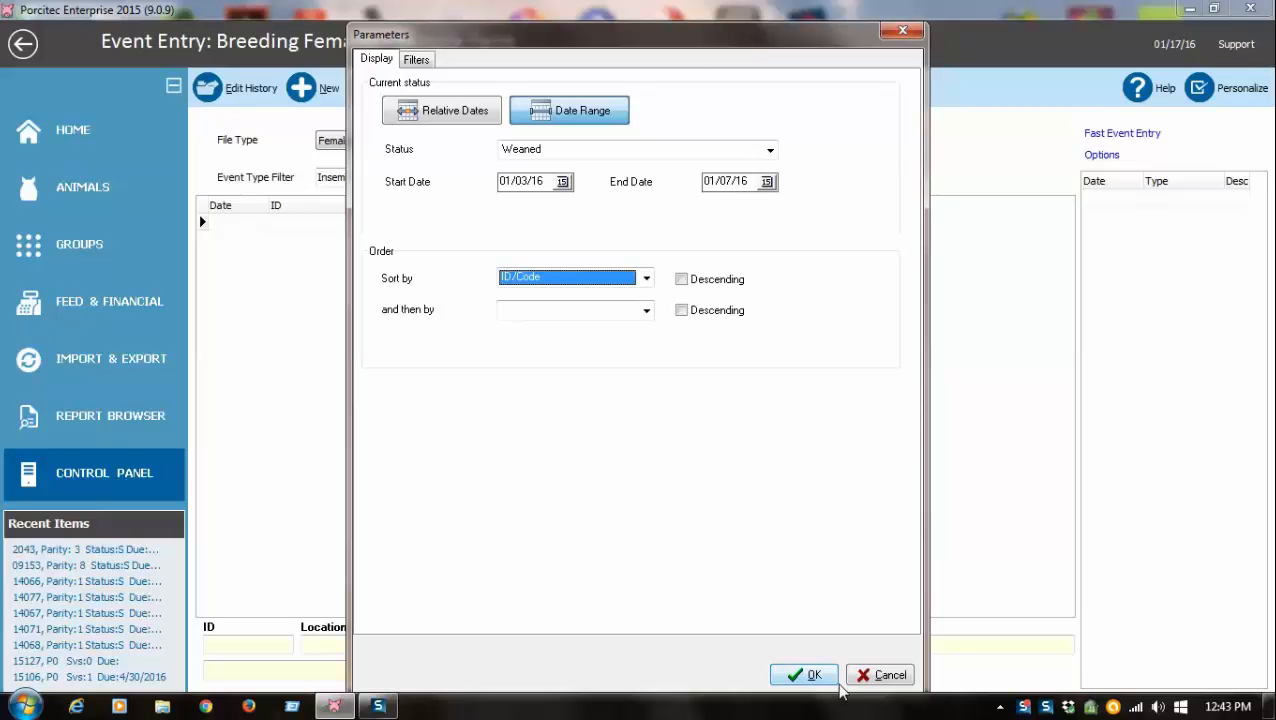
{"action": "left_click", "coordinate": [810, 675]}
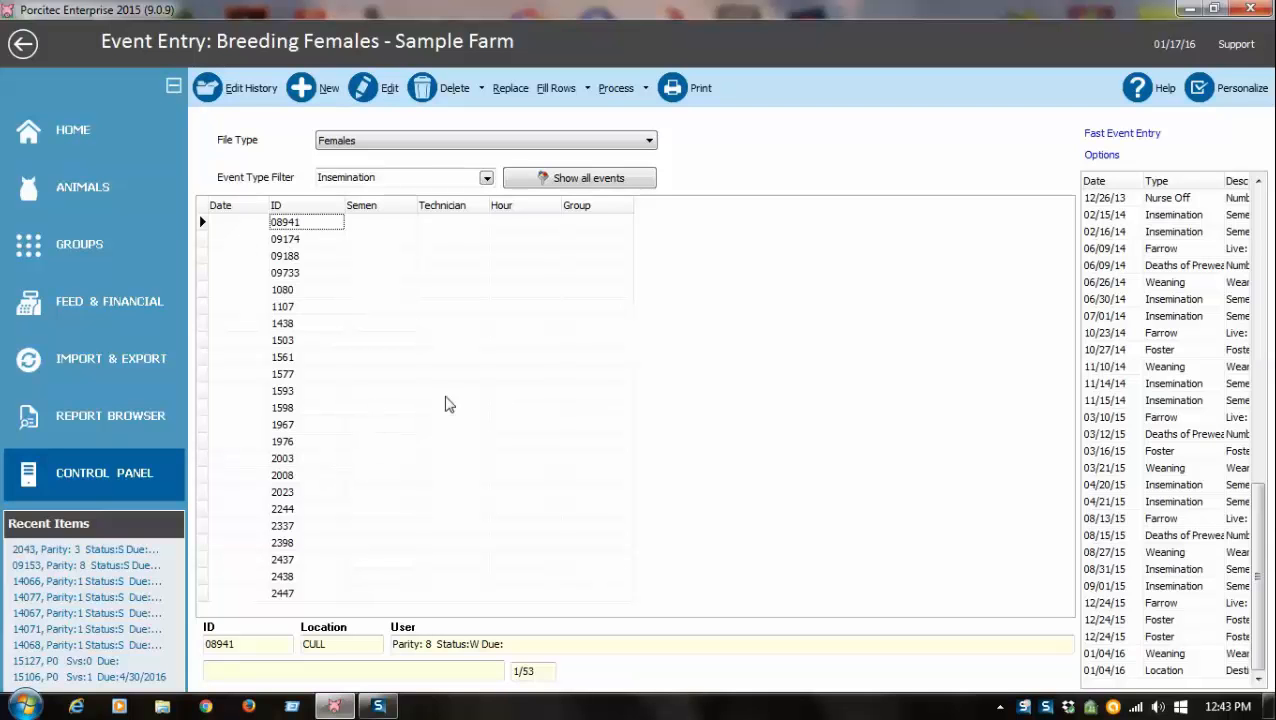
Fill in the first female's insemination with date 01/12/16, semen 327, technician 50 and group 10.
{"action": "left_click", "coordinate": [254, 226]}
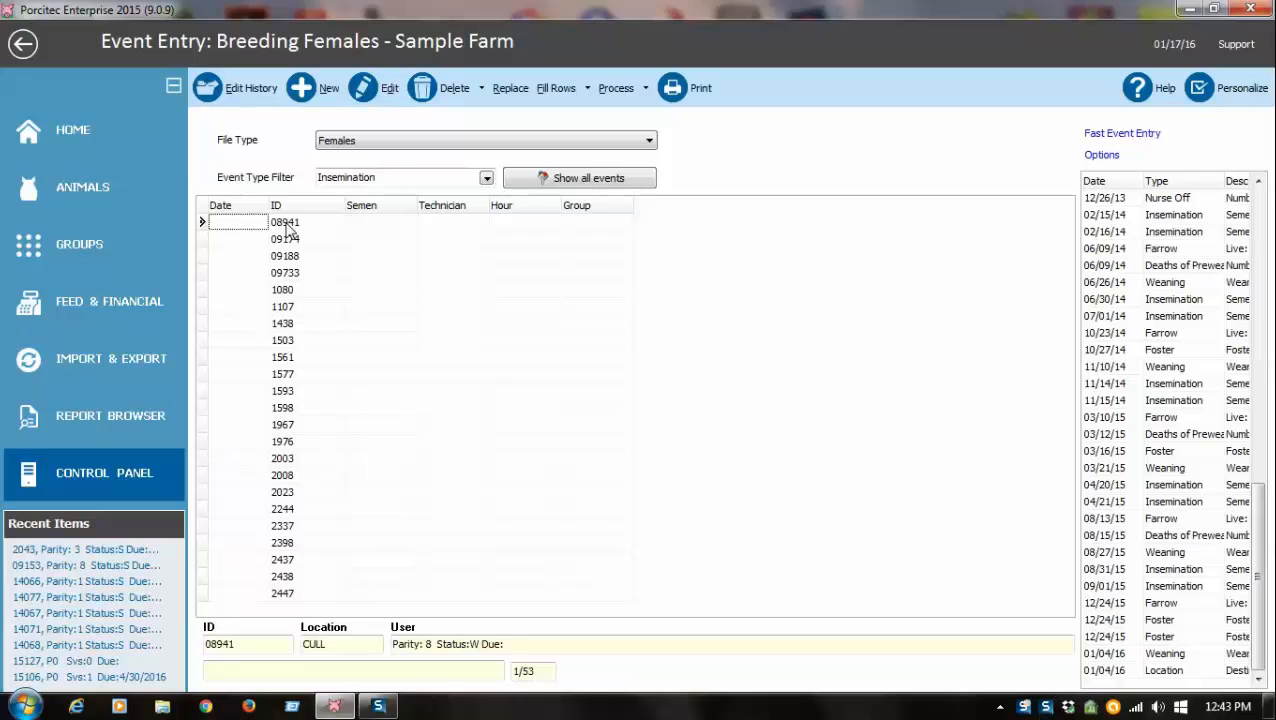
{"action": "double_click", "coordinate": [254, 228]}
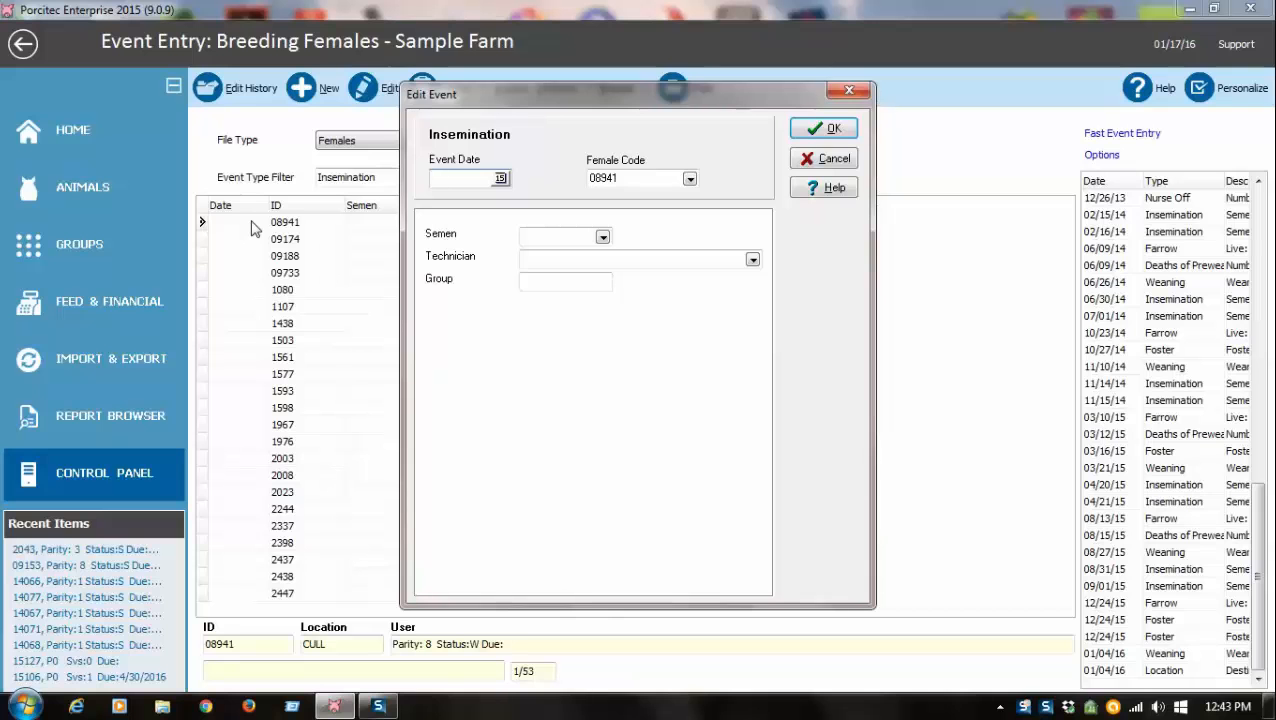
{"action": "type", "text": "1/12/16"}
{"action": "key", "text": "Tab"}
{"action": "key", "text": "Tab"}
{"action": "type", "text": "3"}
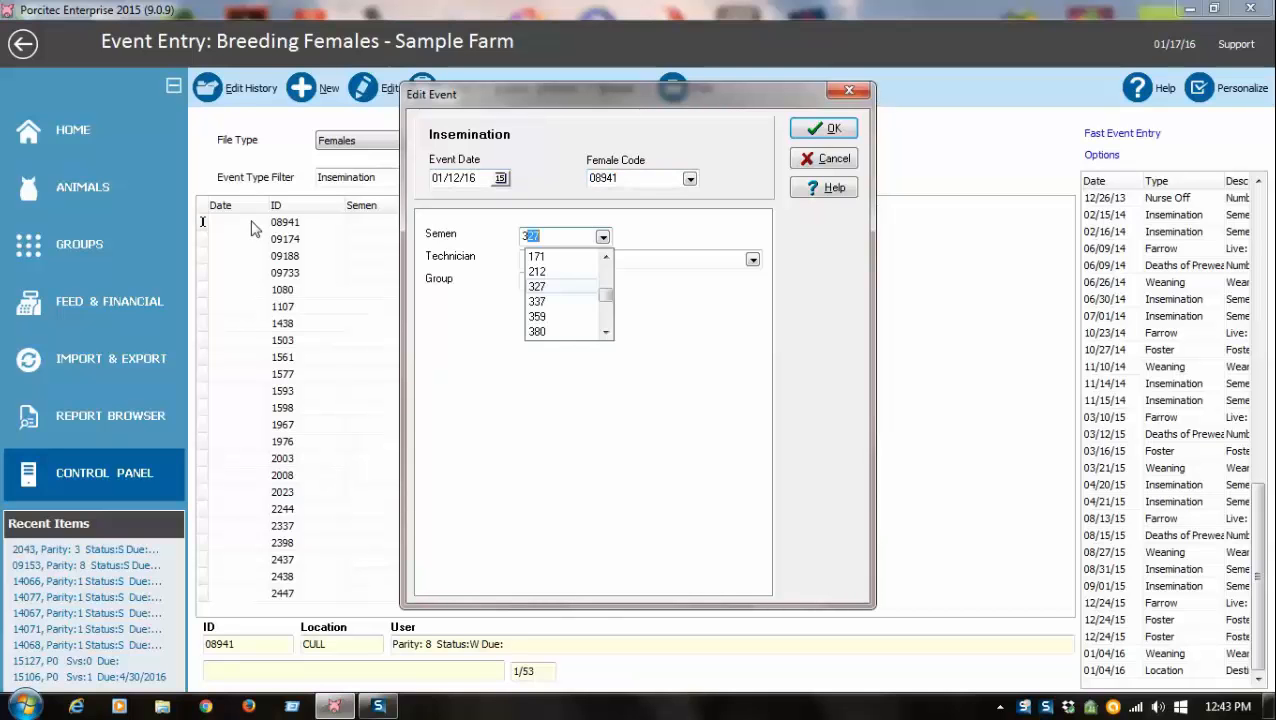
{"action": "type", "text": "27"}
{"action": "key", "text": "Tab"}
{"action": "type", "text": "50"}
{"action": "key", "text": "Tab"}
{"action": "type", "text": "10"}
{"action": "key", "text": "Return"}
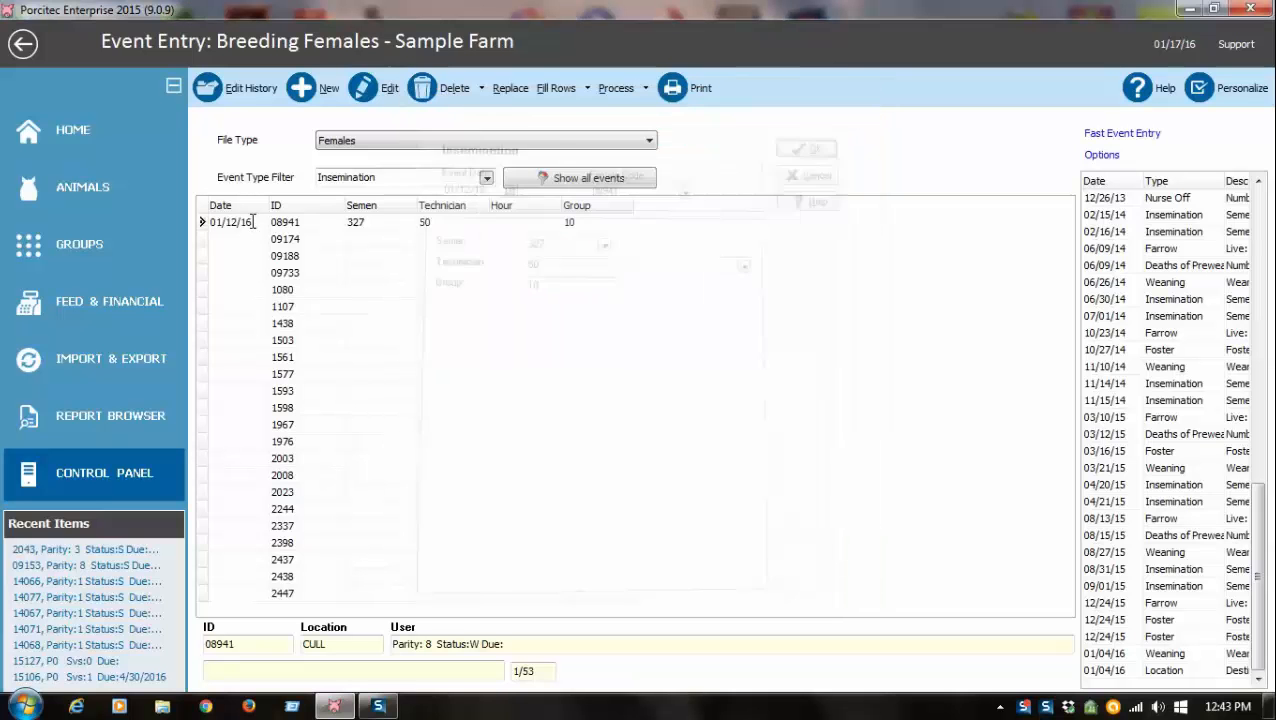
Copy the active row except the code to all records.
{"action": "left_click", "coordinate": [508, 90]}
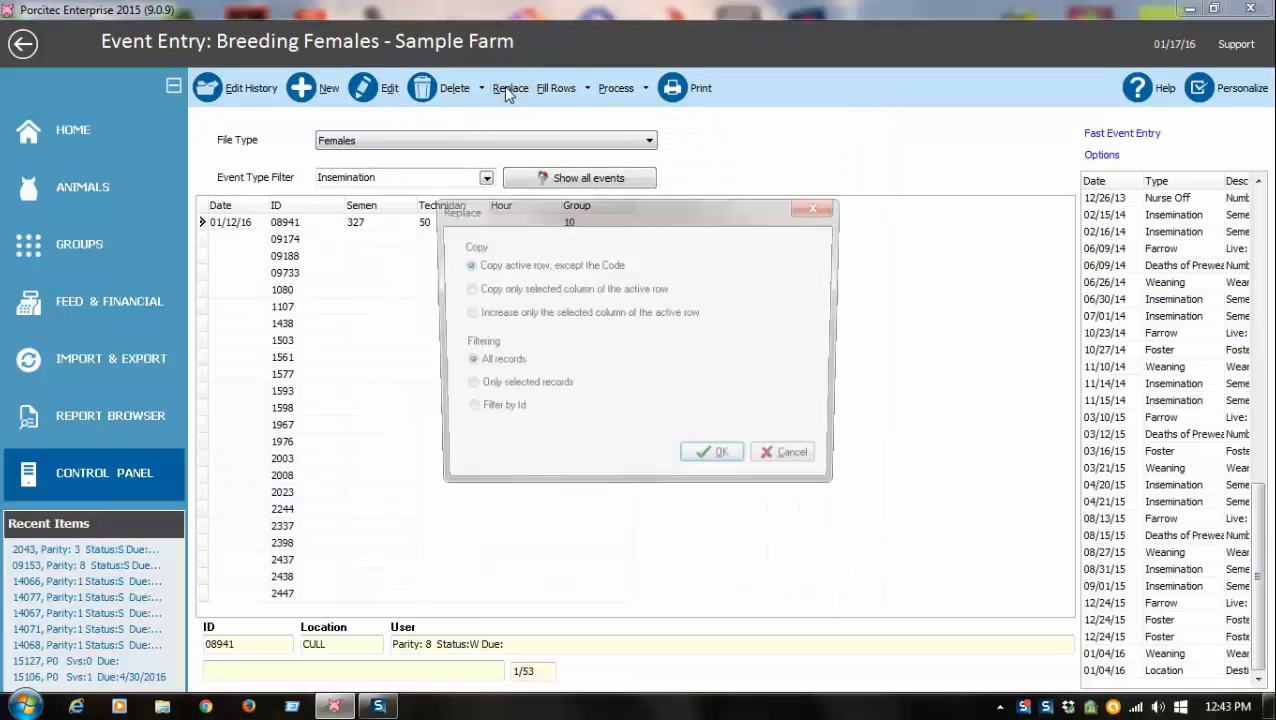
{"action": "left_click", "coordinate": [722, 462]}
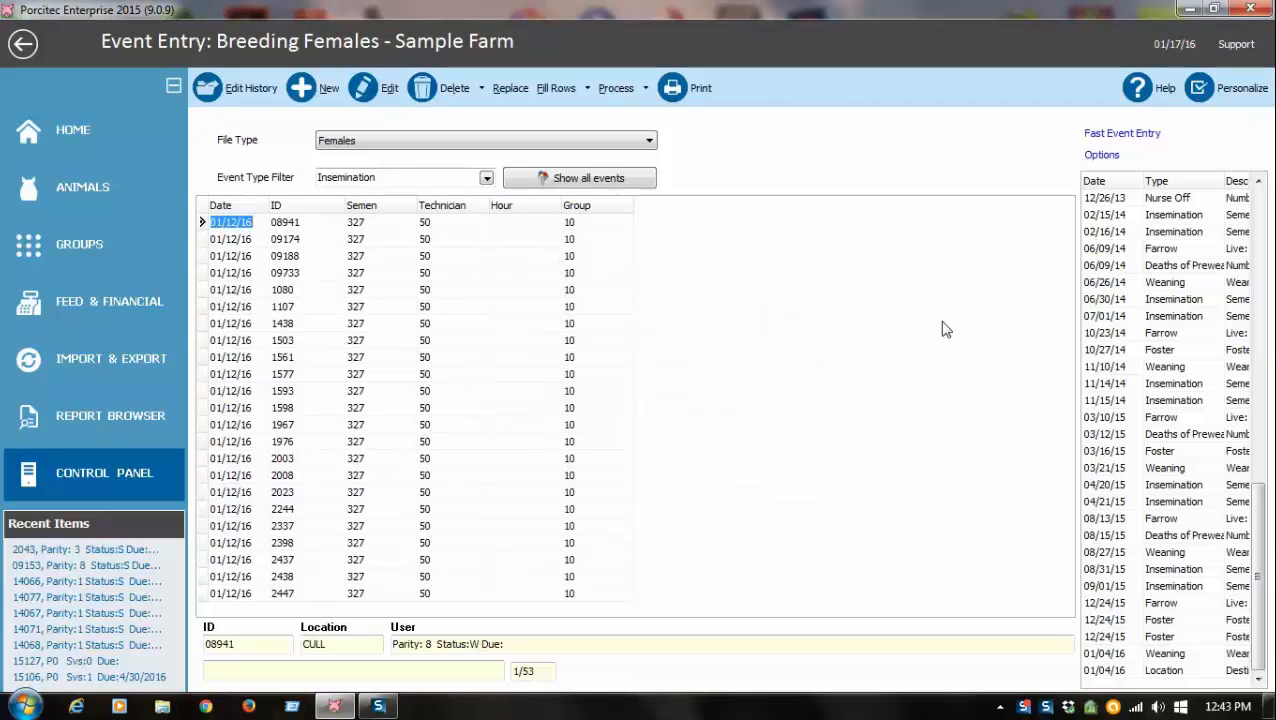
Widen the event history pane and review female 1080's insemination and latest location events.
{"action": "left_click_drag", "start_coordinate": [1078, 322], "coordinate": [938, 326]}
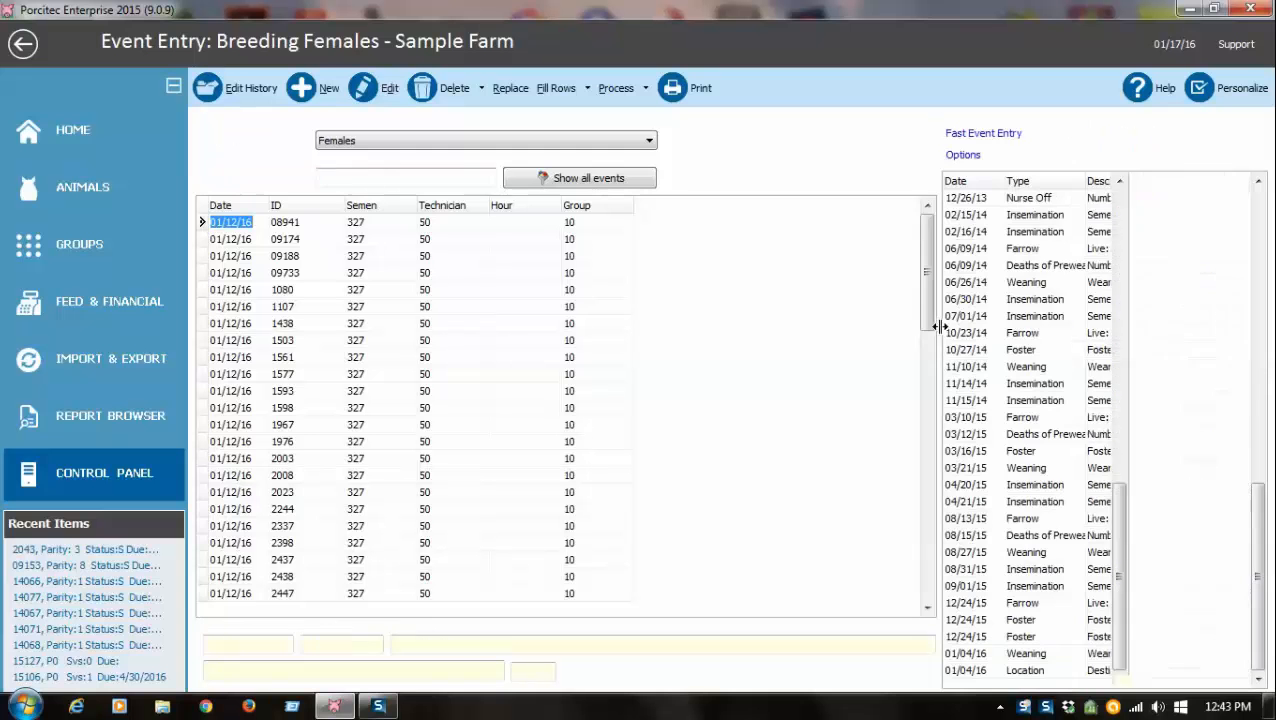
{"action": "left_click", "coordinate": [284, 290]}
{"action": "double_click", "coordinate": [287, 290]}
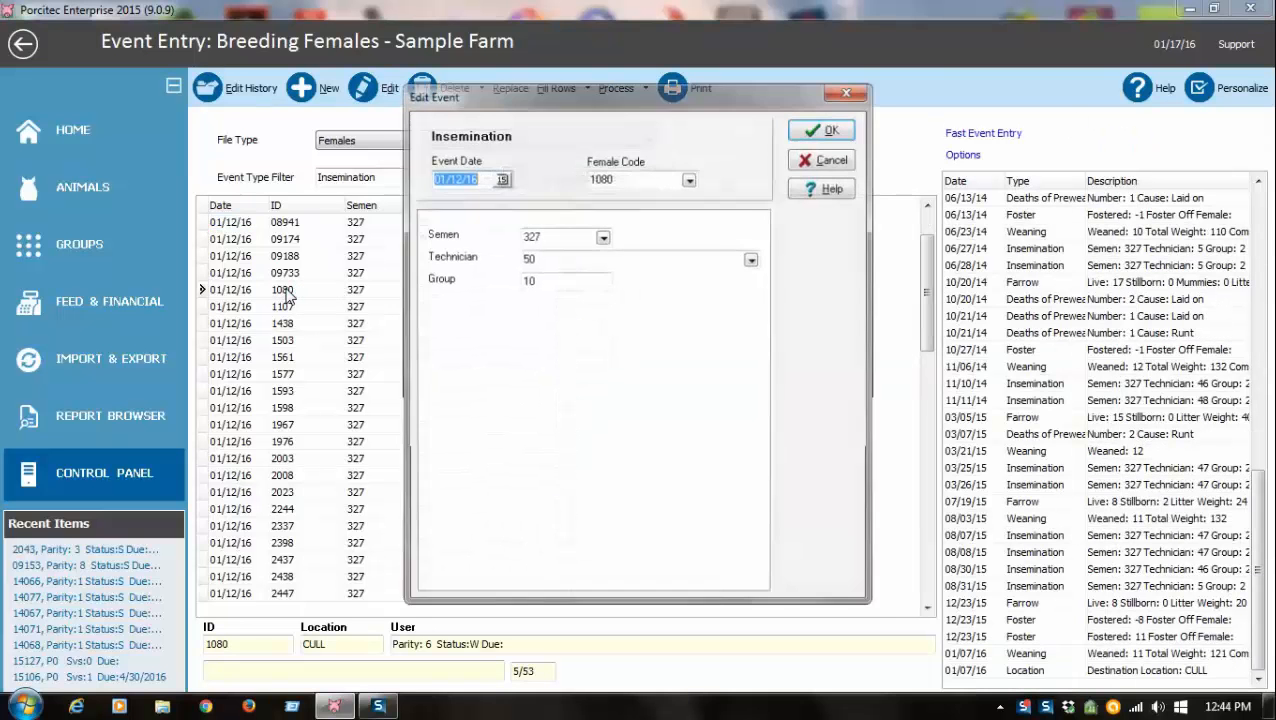
{"action": "left_click", "coordinate": [815, 163]}
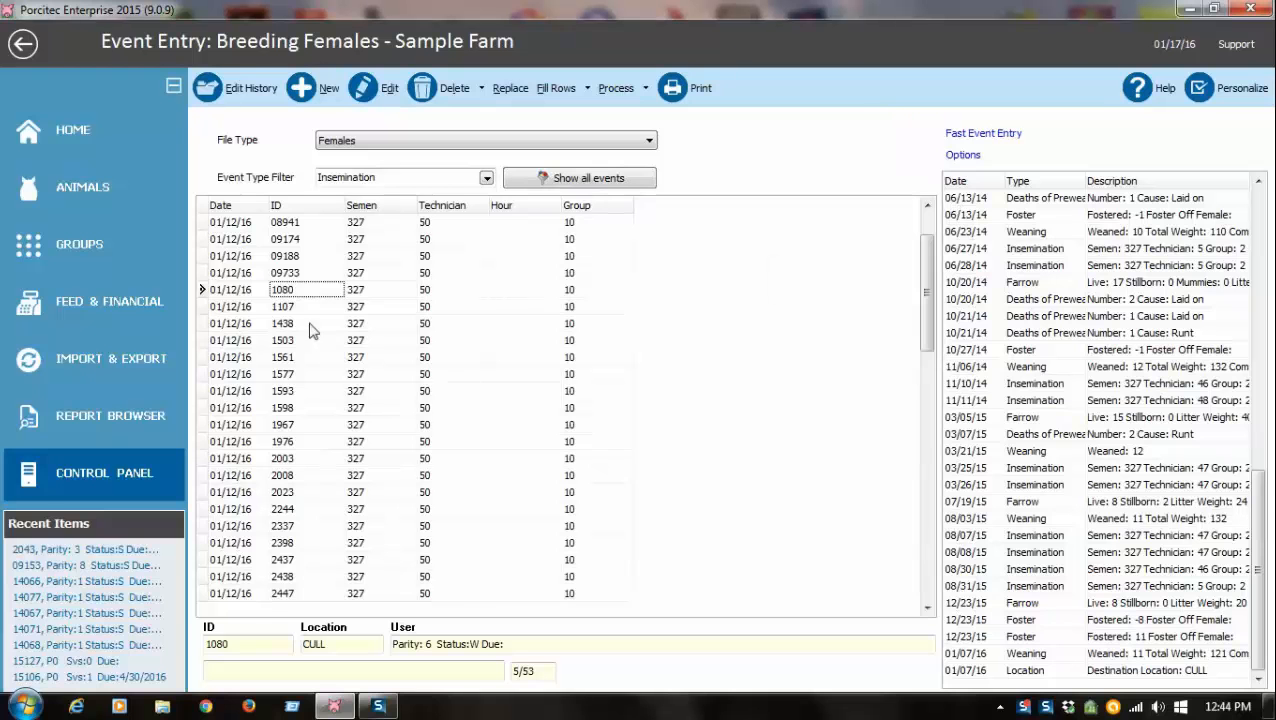
{"action": "left_click", "coordinate": [232, 291]}
{"action": "left_click", "coordinate": [973, 358]}
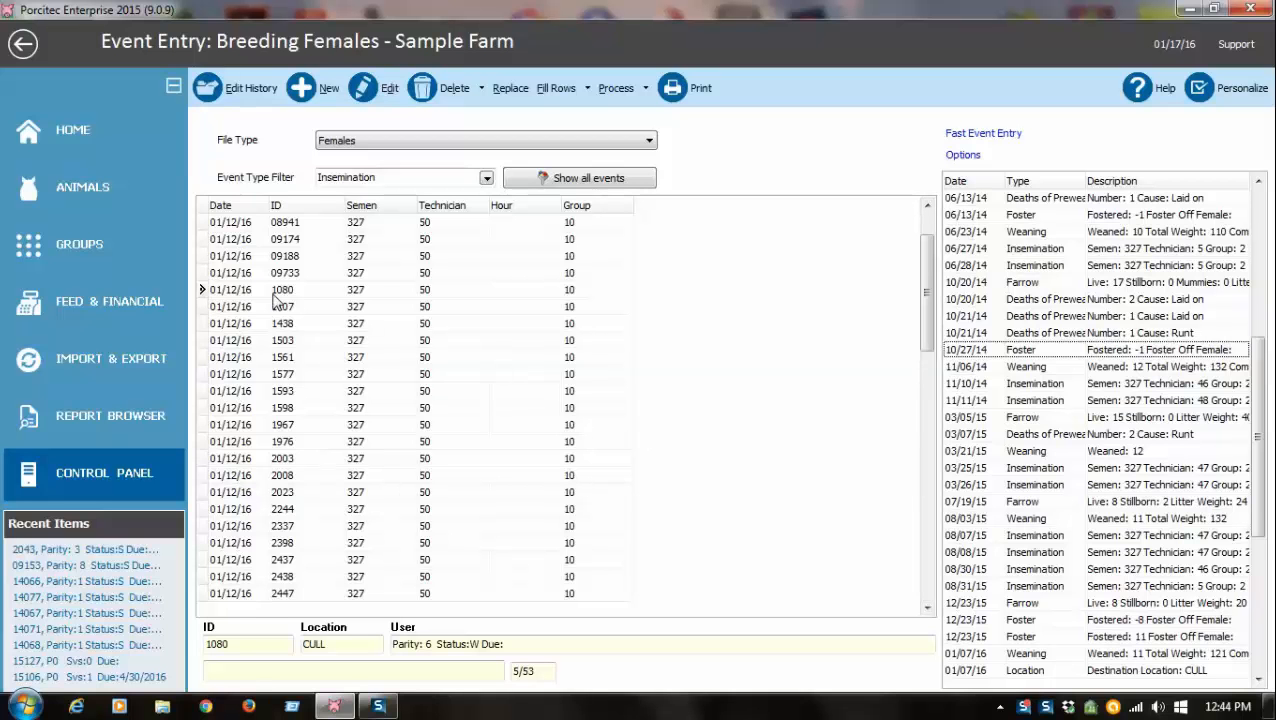
{"action": "left_click", "coordinate": [1034, 673]}
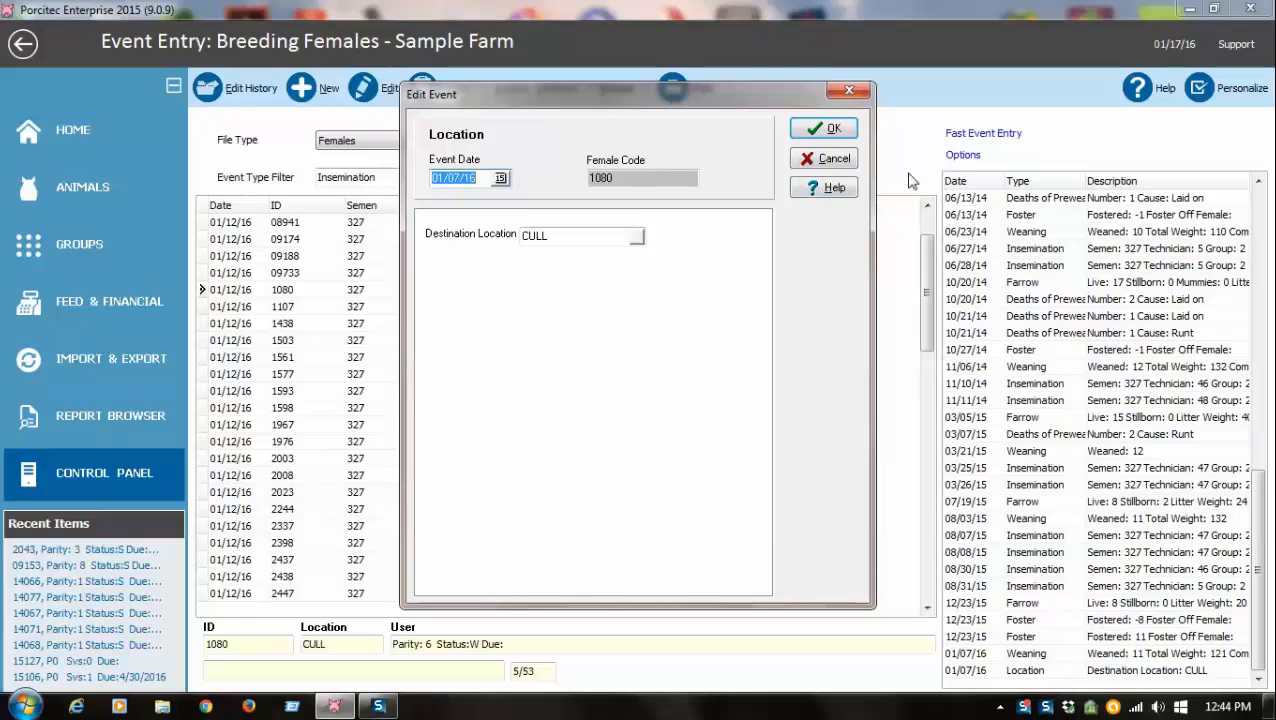
{"action": "left_click", "coordinate": [838, 162]}
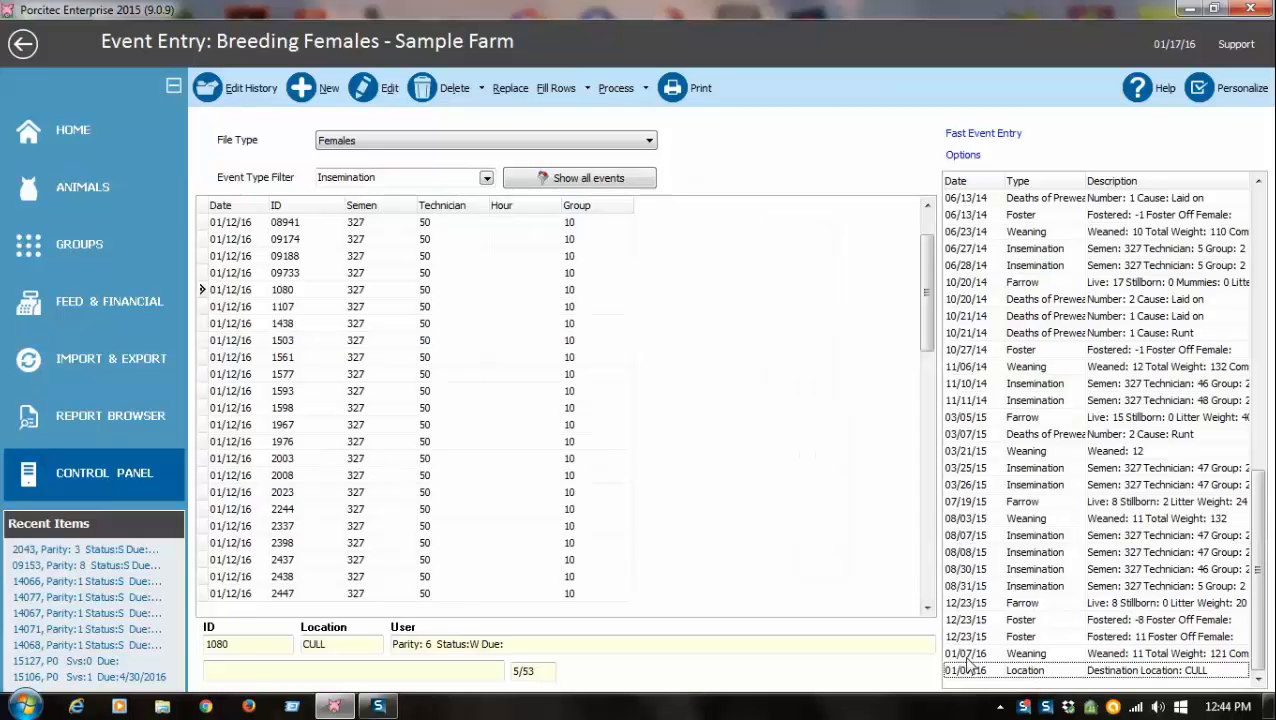
Open female 1080's history, delete her latest Location event, save, and return to event entry.
{"action": "left_click", "coordinate": [233, 88]}
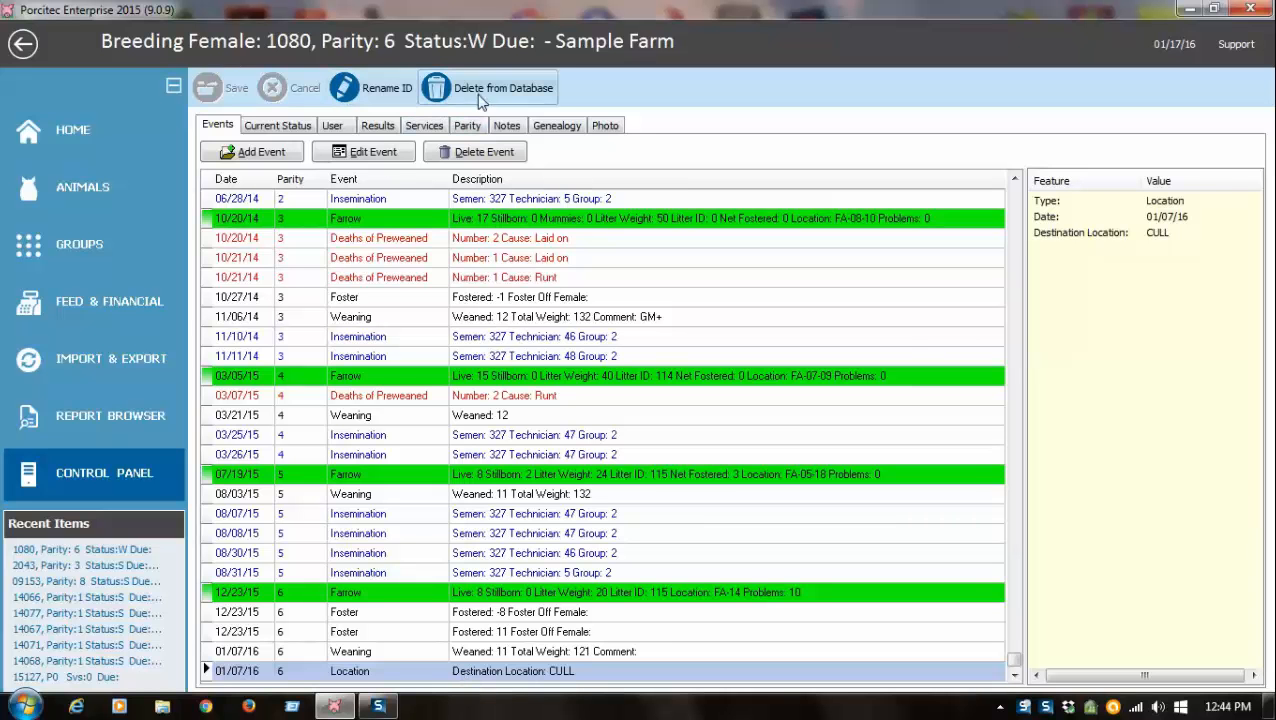
{"action": "left_click", "coordinate": [467, 158]}
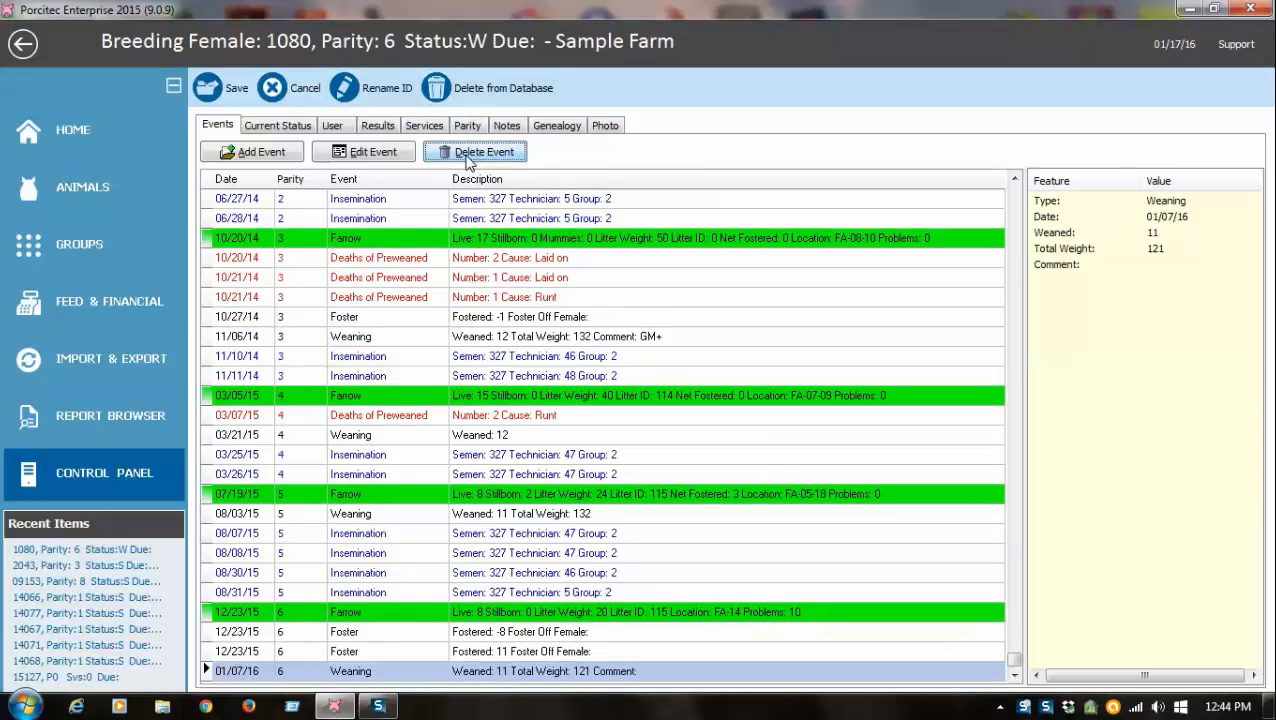
{"action": "left_click", "coordinate": [208, 86]}
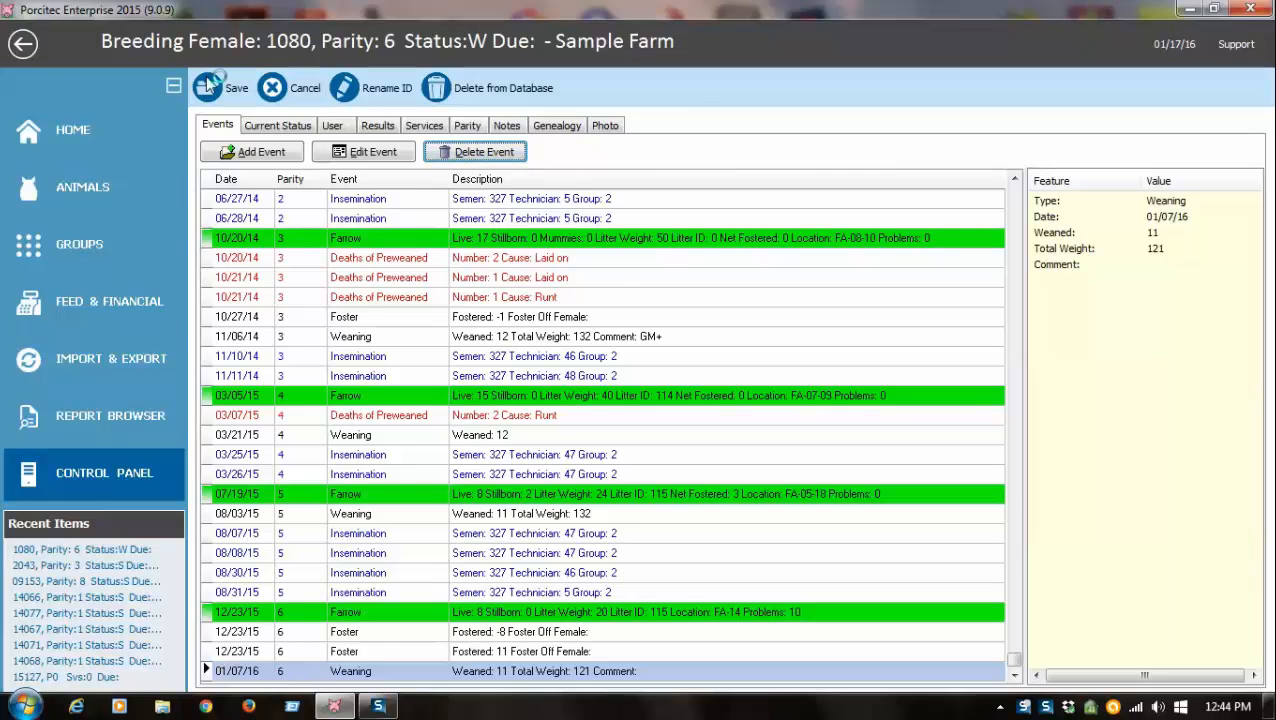
{"action": "left_click", "coordinate": [23, 43]}
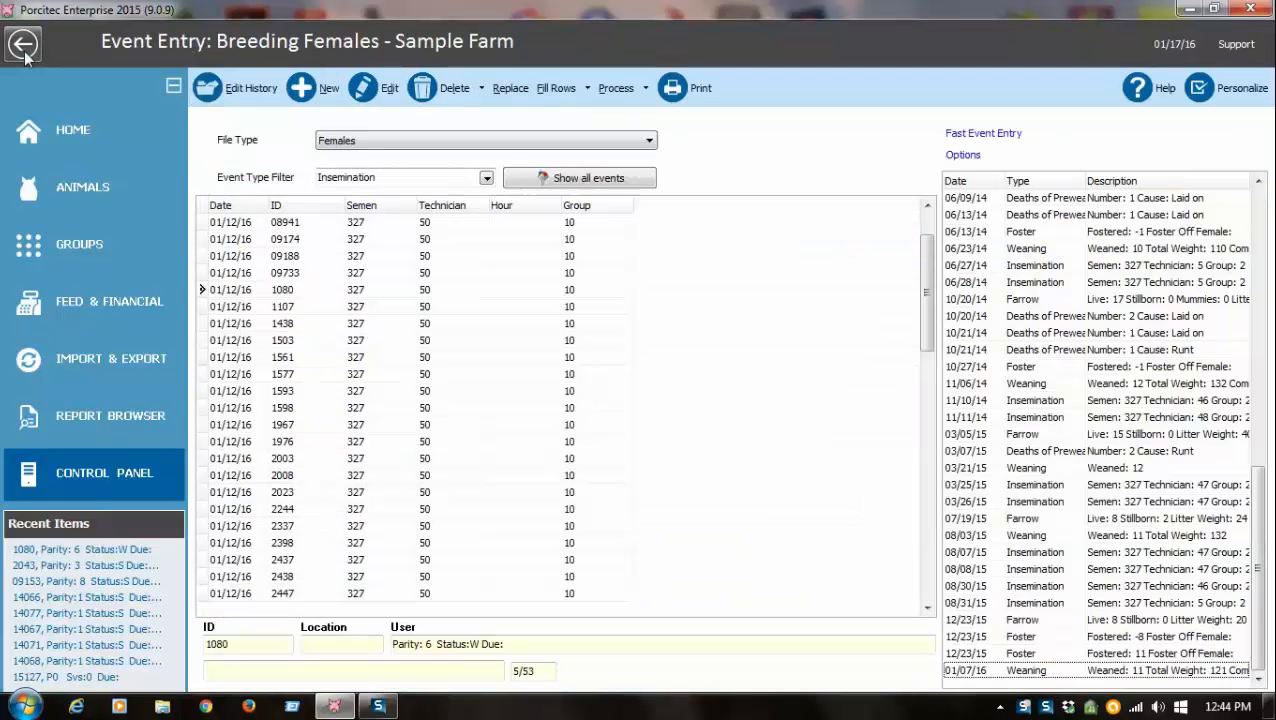